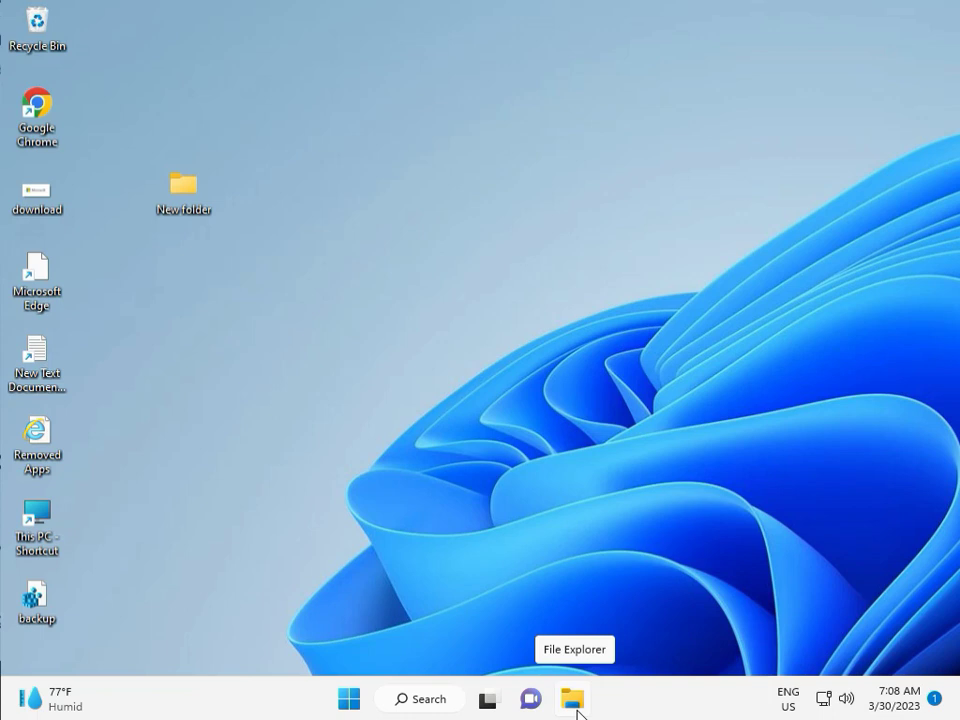
- Open the list of other troubleshooters in the Windows system troubleshooting settings
{"action": "left_click", "coordinate": [349, 699]}
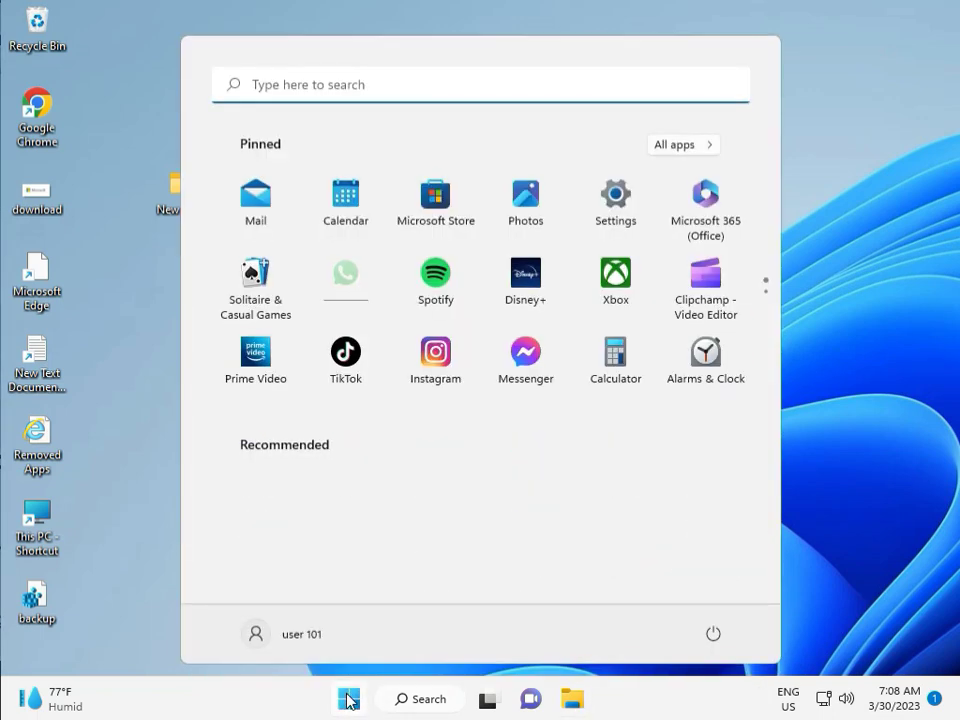
{"action": "left_click", "coordinate": [616, 200]}
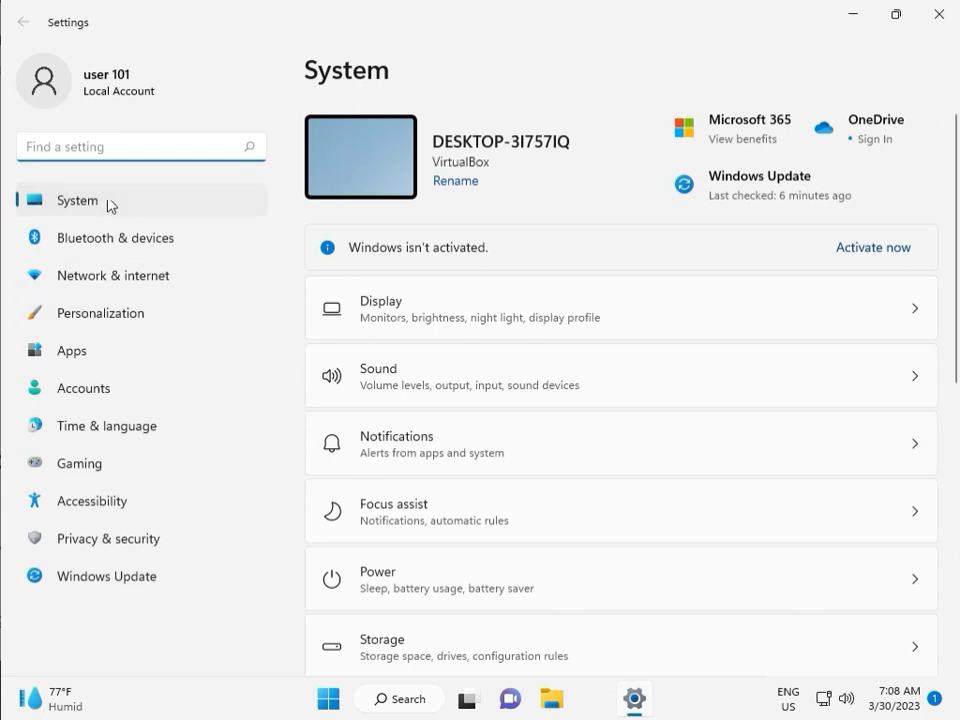
{"action": "scroll", "coordinate": [476, 508], "scroll_direction": "down", "scroll_amount": 3}
{"action": "scroll", "coordinate": [482, 545], "scroll_direction": "down", "scroll_amount": 1}
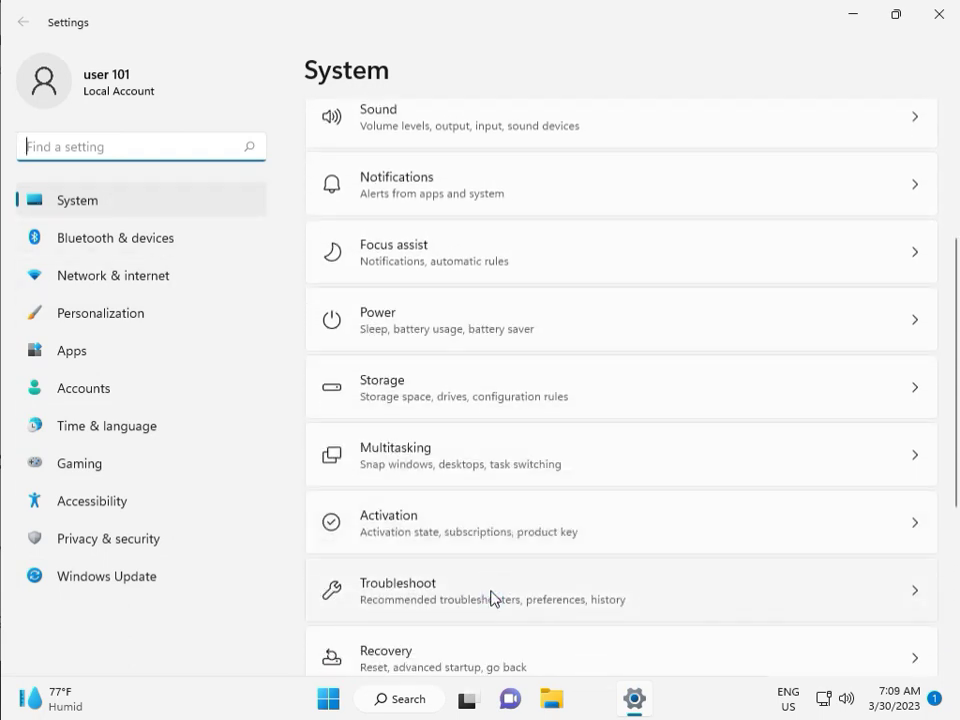
{"action": "left_click", "coordinate": [490, 598]}
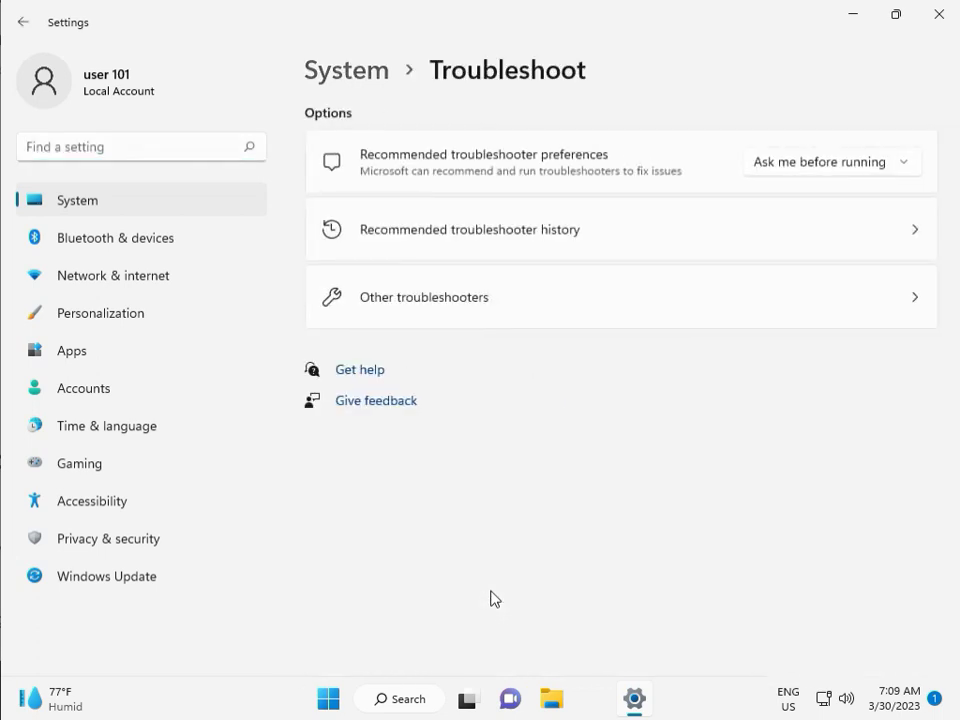
{"action": "left_click", "coordinate": [416, 306]}
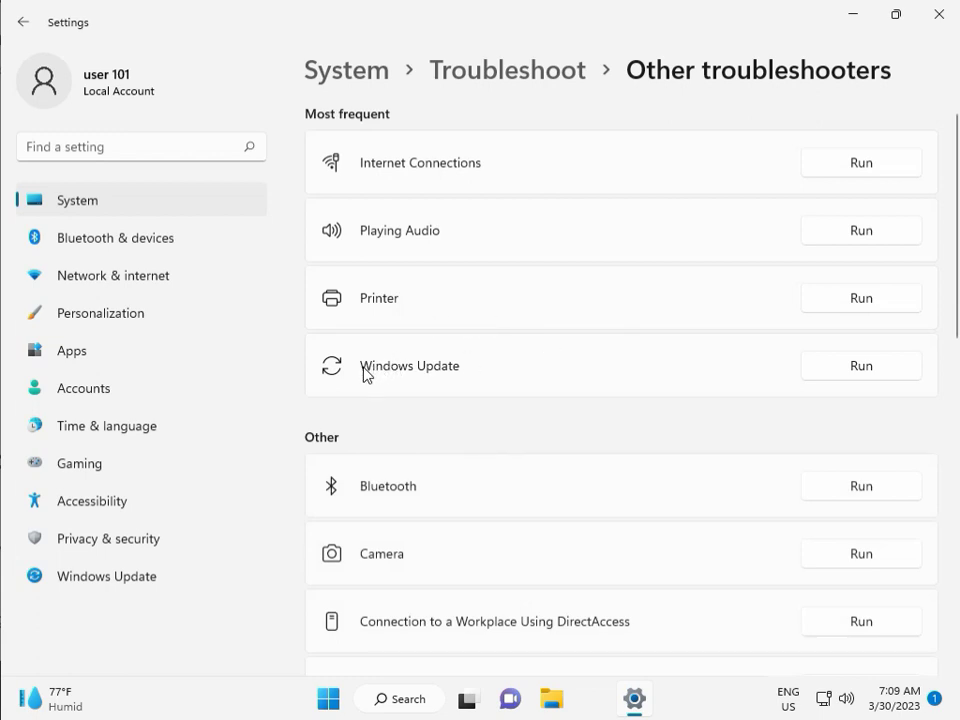
- Run the Windows Update troubleshooter until it completes, and close it along with Settings
{"action": "left_click", "coordinate": [857, 368]}
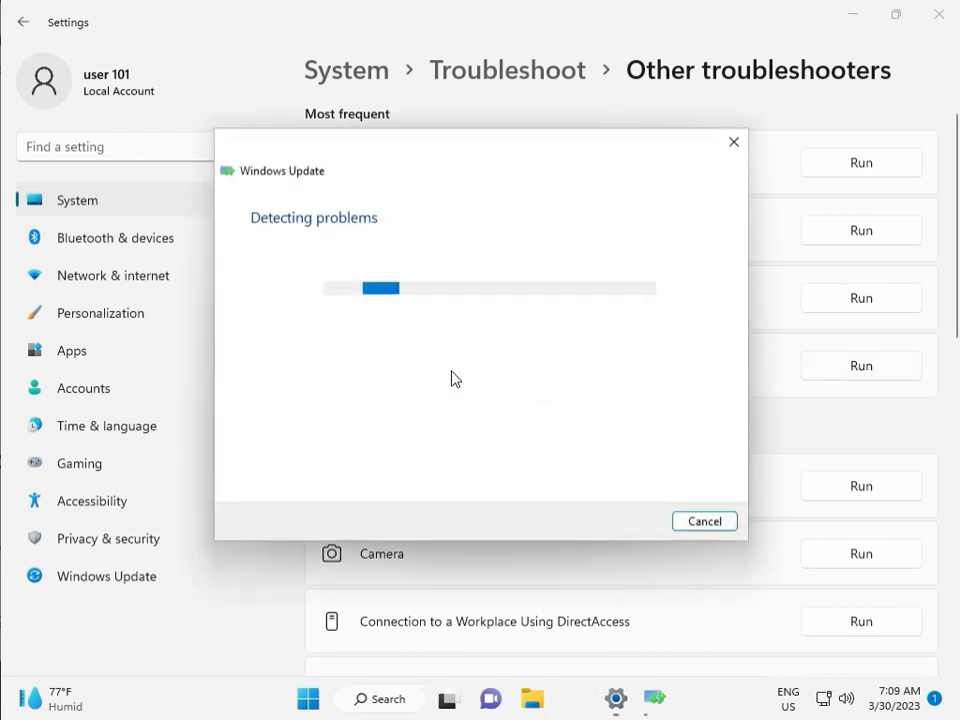
{"action": "left_click_drag", "start_coordinate": [452, 155], "coordinate": [326, 114]}
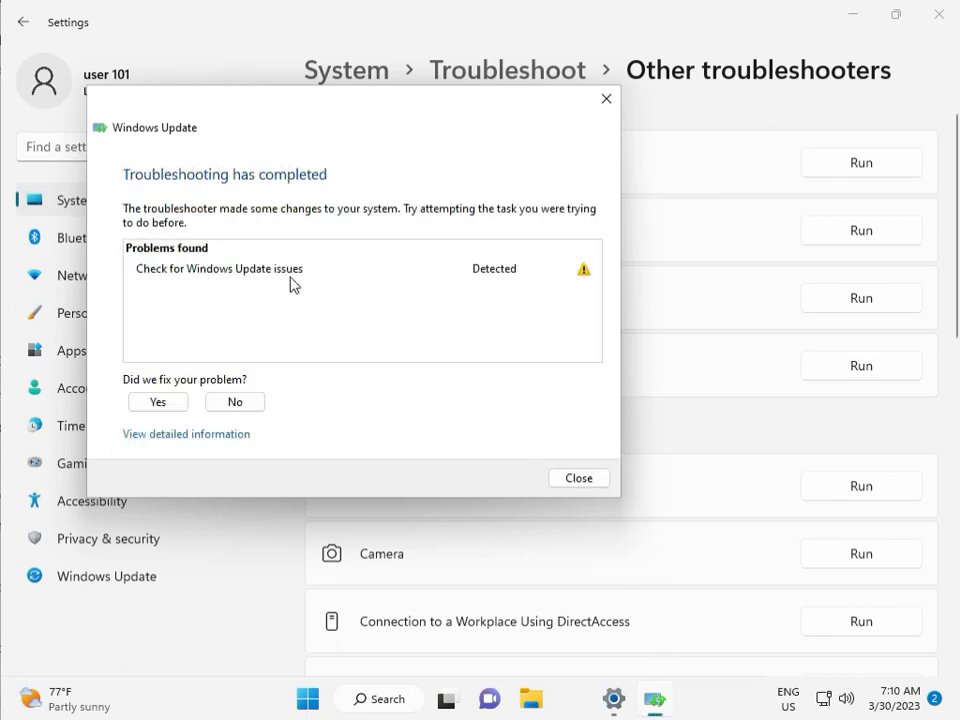
{"action": "left_click", "coordinate": [579, 480]}
{"action": "left_click", "coordinate": [950, 32]}
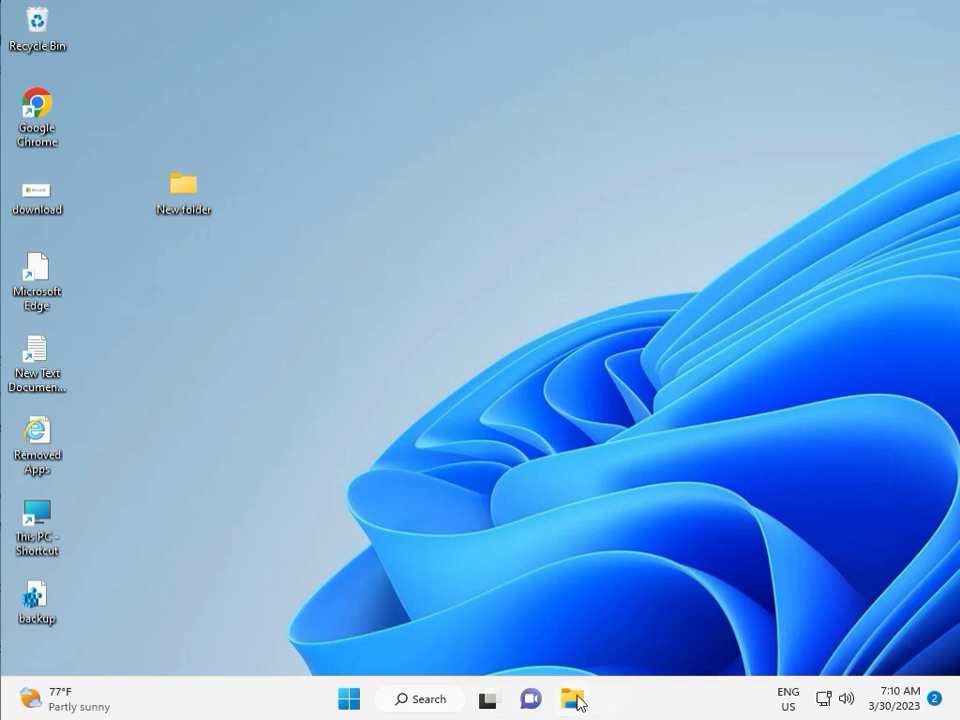
- Switch to File Explorer and open the Windows folder on Local Disk (C:)
{"action": "left_click", "coordinate": [574, 701]}
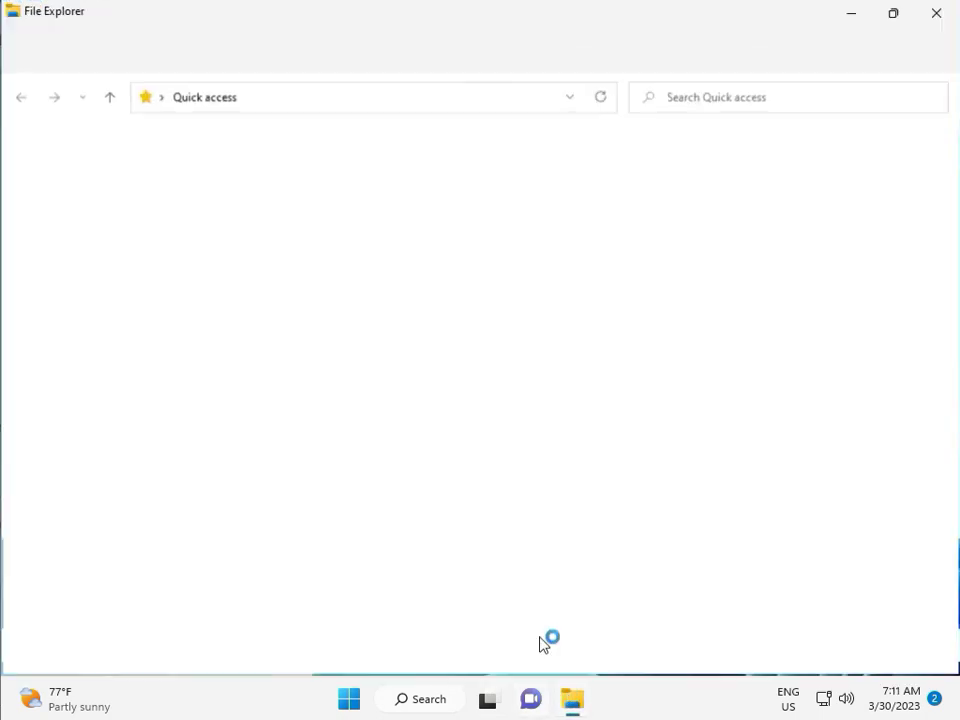
{"action": "left_click", "coordinate": [101, 350]}
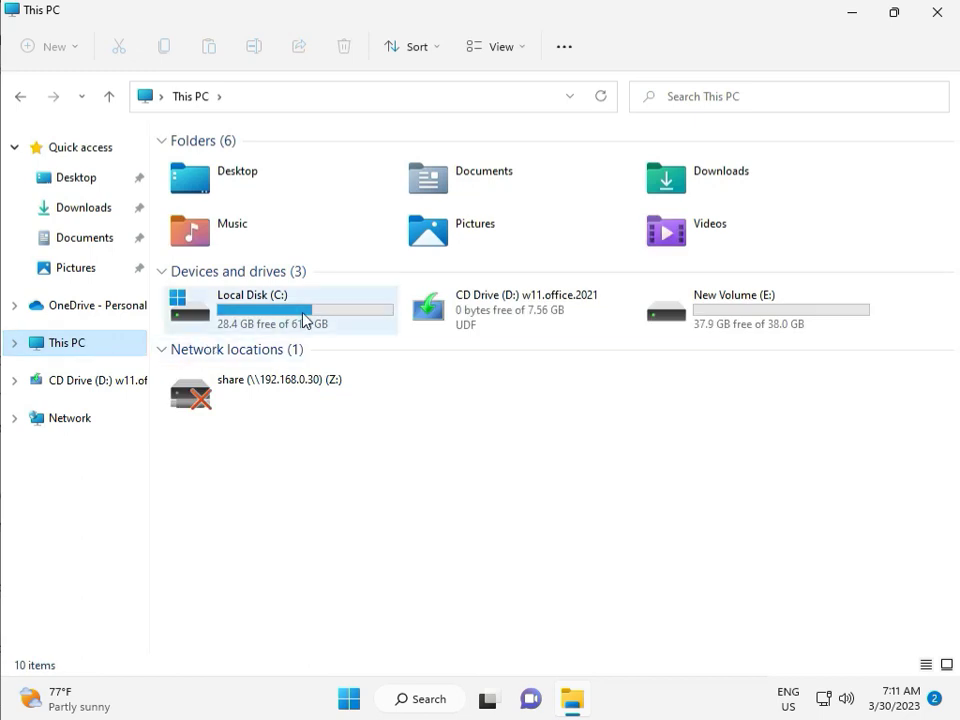
{"action": "double_click", "coordinate": [302, 313]}
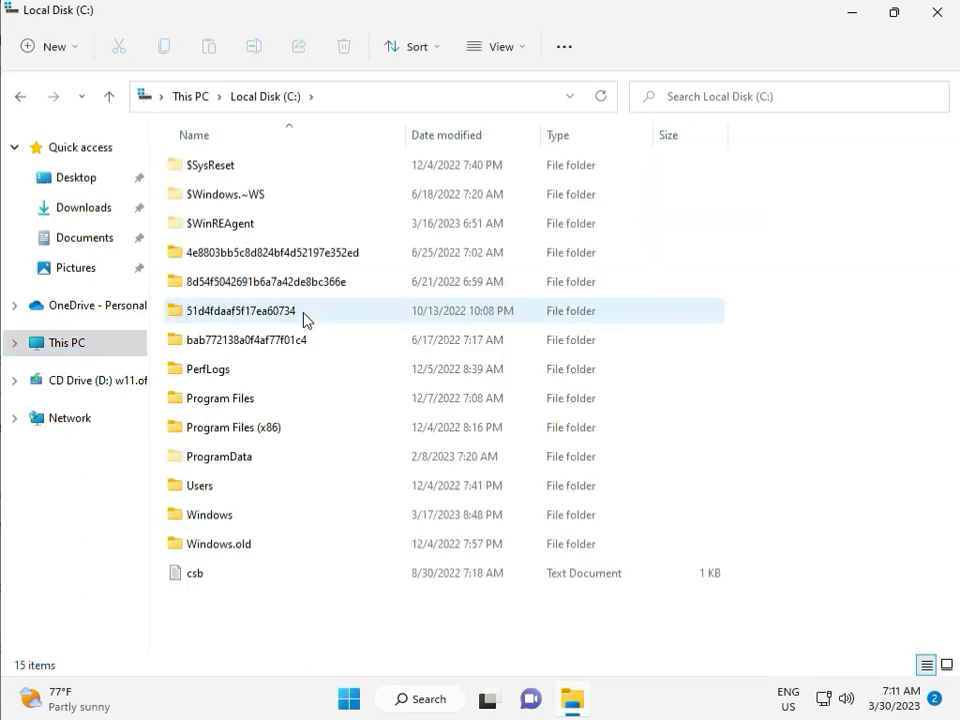
{"action": "left_click", "coordinate": [248, 517]}
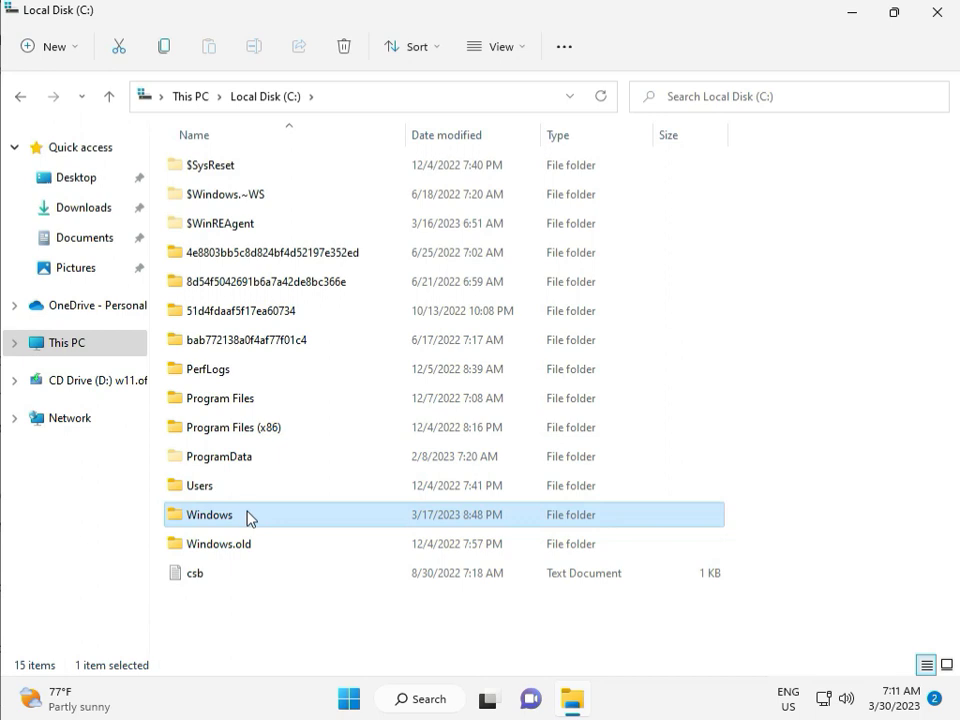
{"action": "double_click", "coordinate": [247, 516]}
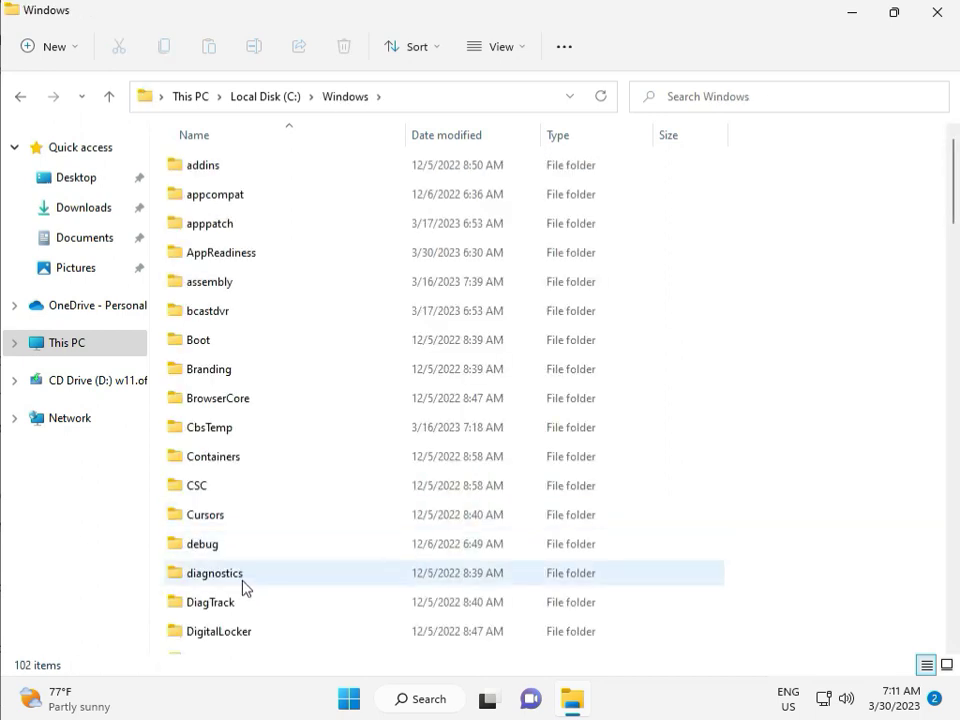
- Locate and open the SoftwareDistribution folder inside the Windows folder
{"action": "scroll", "coordinate": [330, 585], "scroll_direction": "down", "scroll_amount": 8}
{"action": "scroll", "coordinate": [349, 570], "scroll_direction": "down", "scroll_amount": 3}
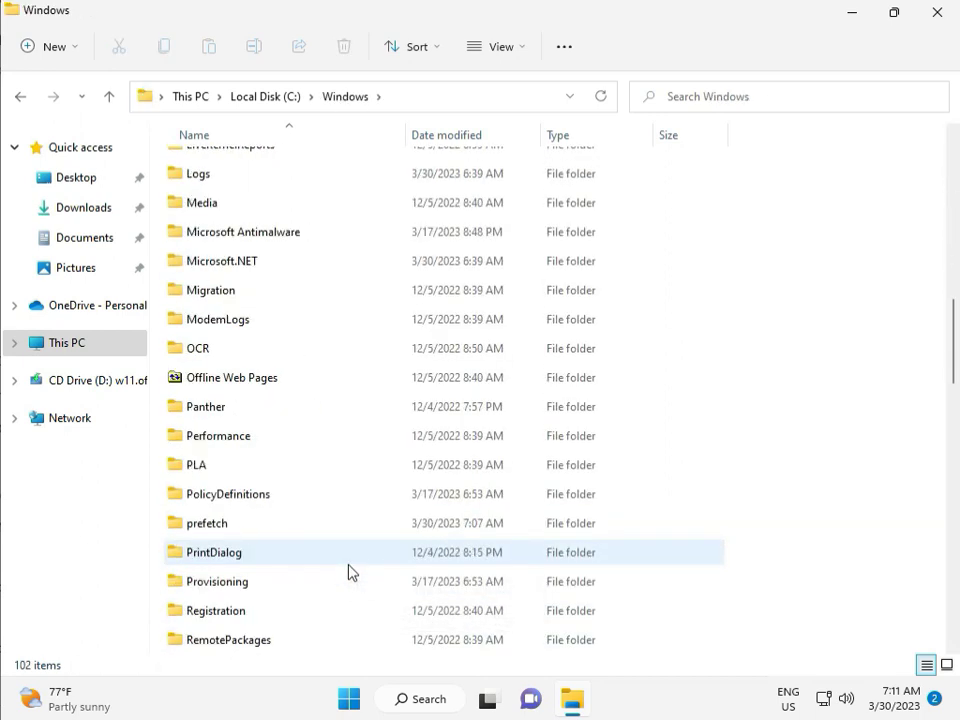
{"action": "scroll", "coordinate": [349, 570], "scroll_direction": "down", "scroll_amount": 4}
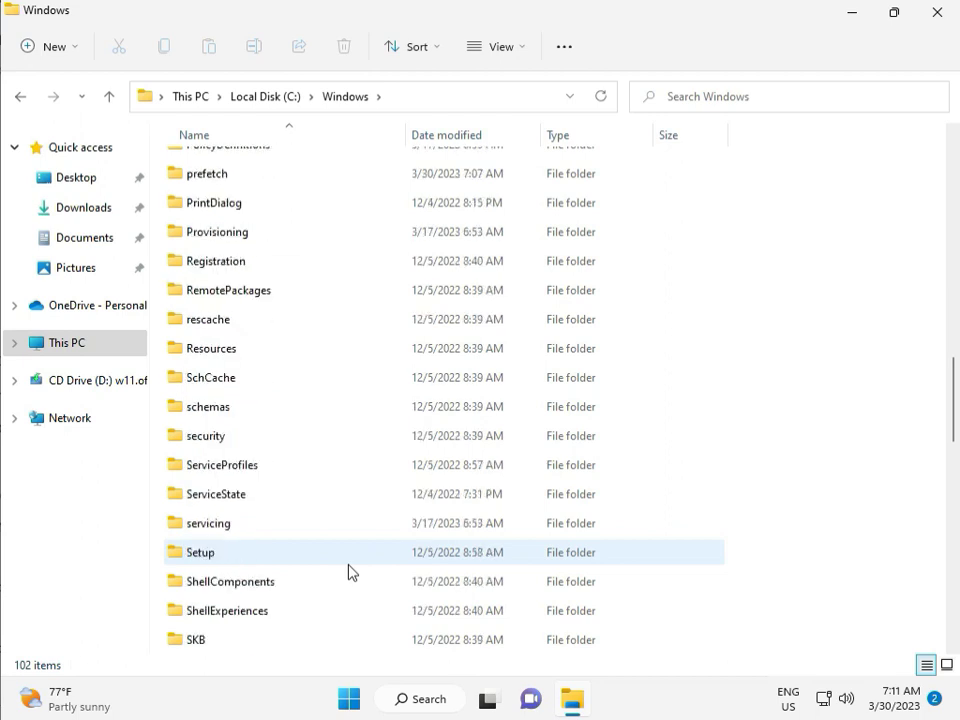
{"action": "scroll", "coordinate": [343, 567], "scroll_direction": "down", "scroll_amount": 2}
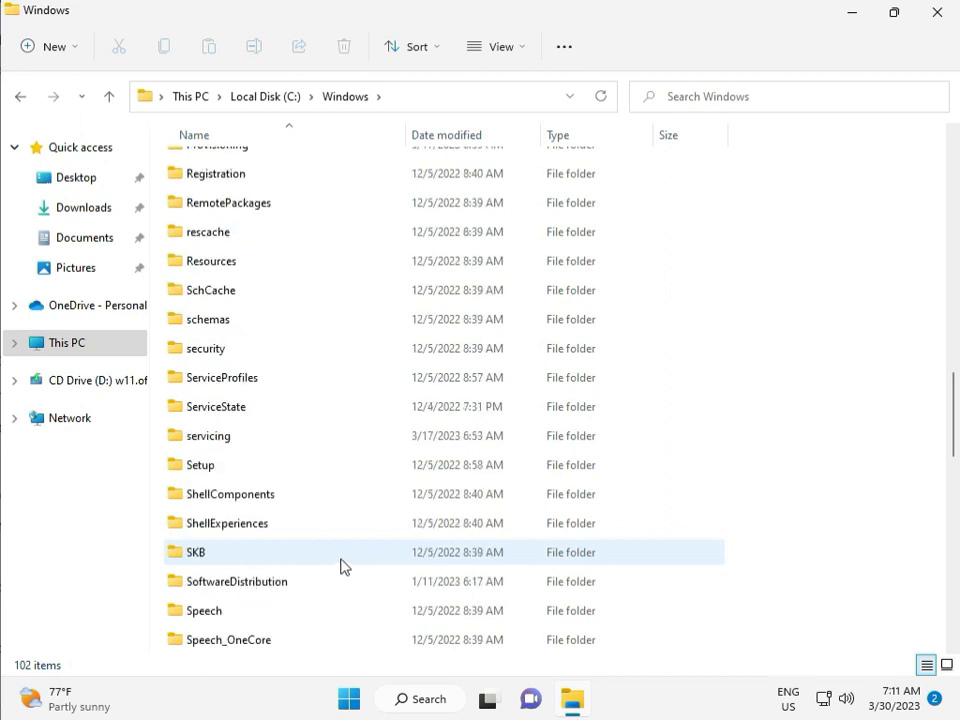
{"action": "left_click", "coordinate": [262, 498]}
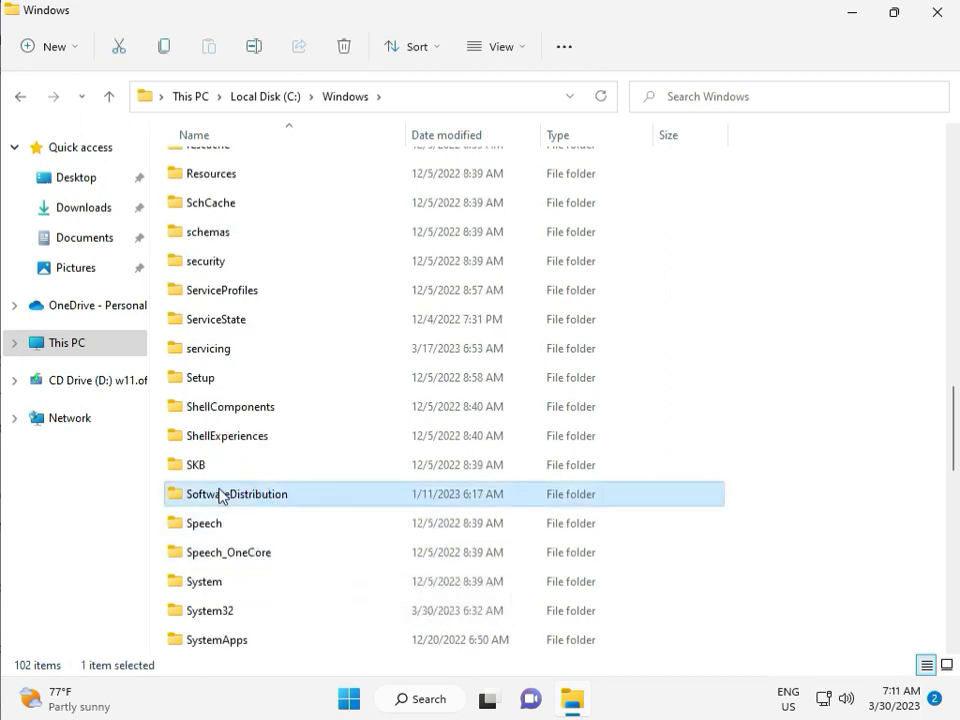
{"action": "double_click", "coordinate": [249, 498]}
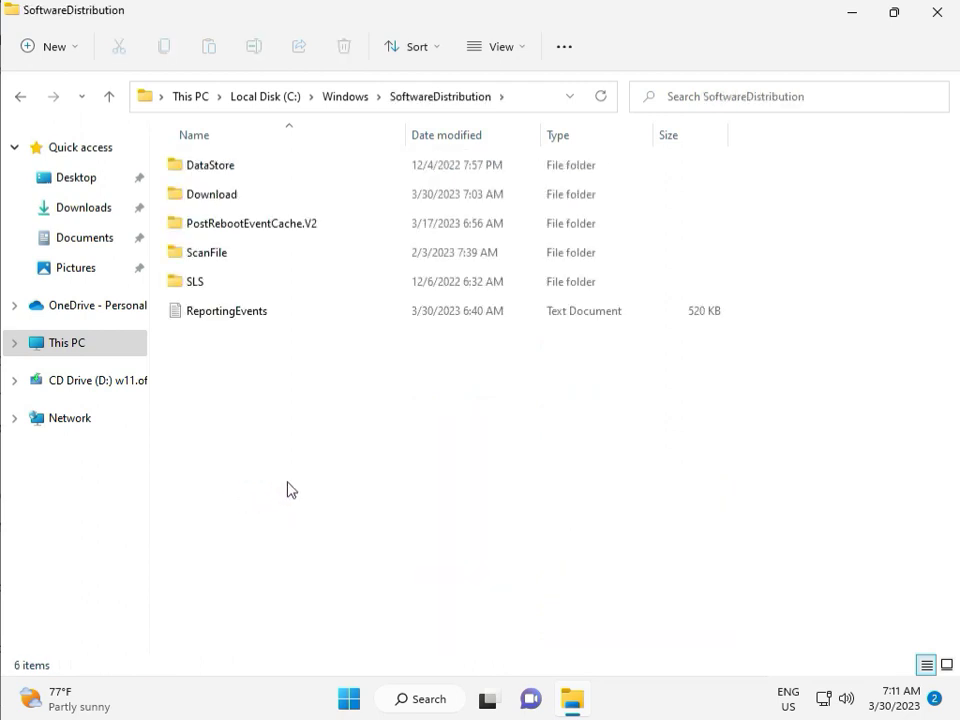
{"action": "mouse_move", "coordinate": [498, 716]}
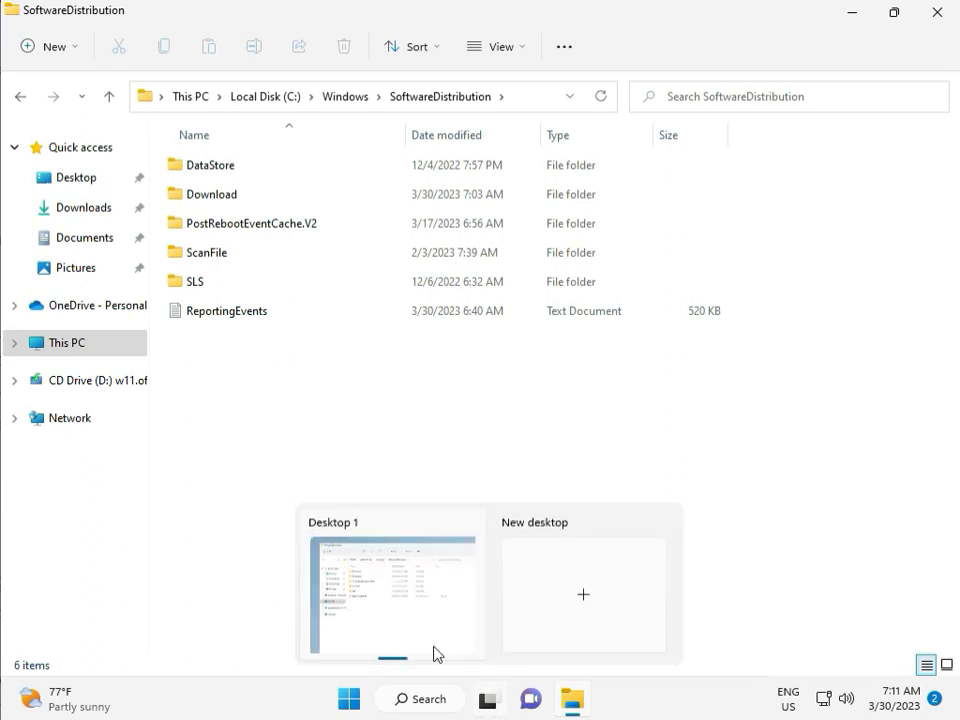
{"action": "left_click", "coordinate": [291, 416]}
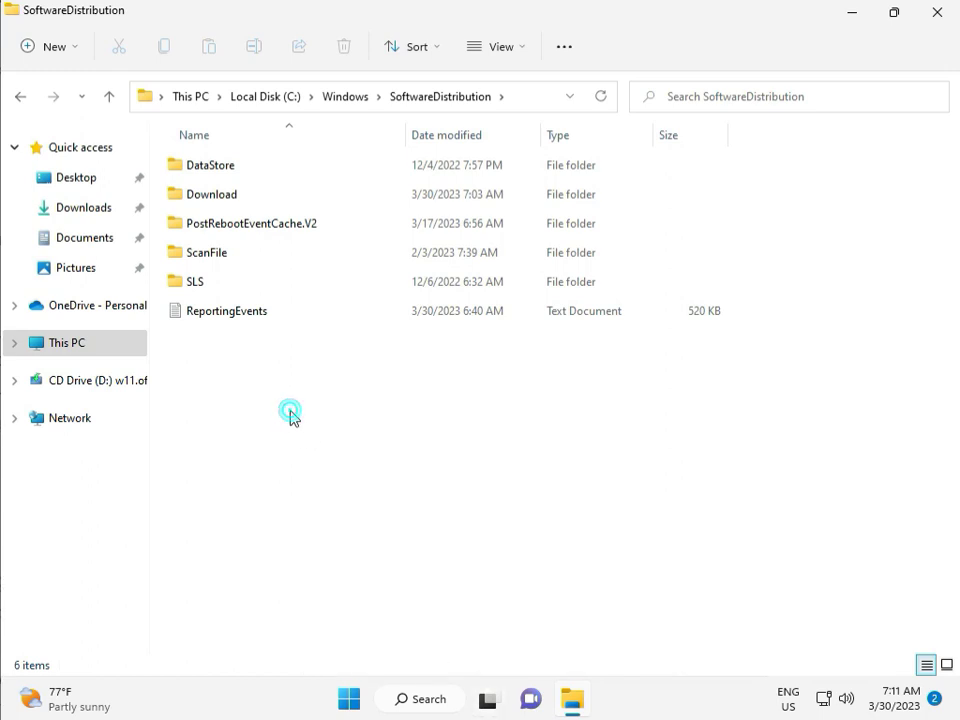
- Delete everything inside the Download folder, granting administrator permission for all items, and close File Explorer
{"action": "double_click", "coordinate": [243, 197]}
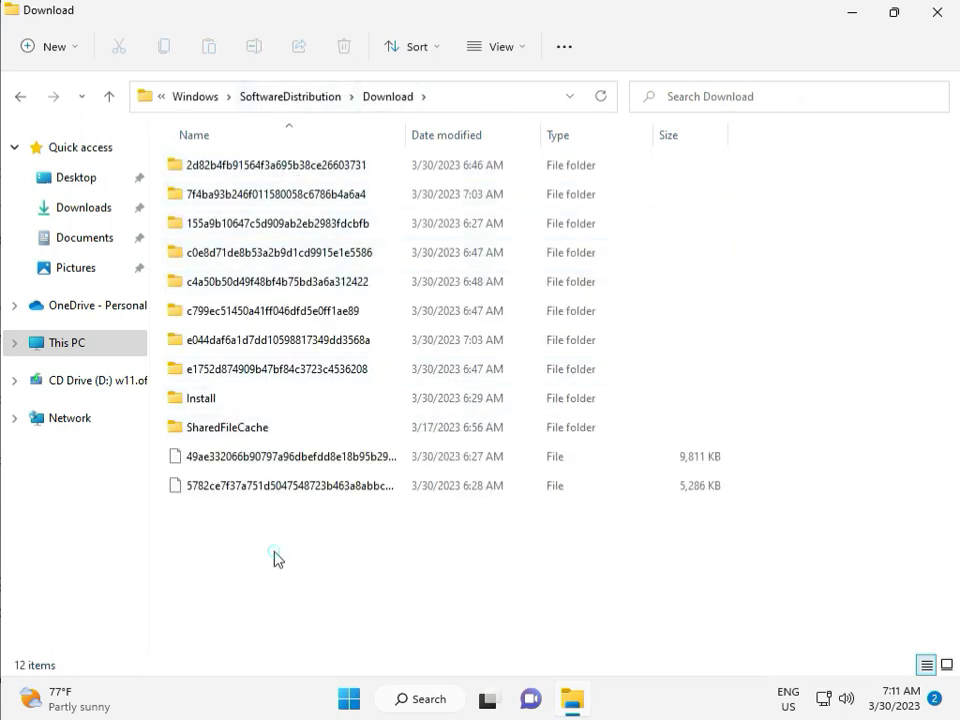
{"action": "left_click_drag", "start_coordinate": [274, 551], "coordinate": [284, 170]}
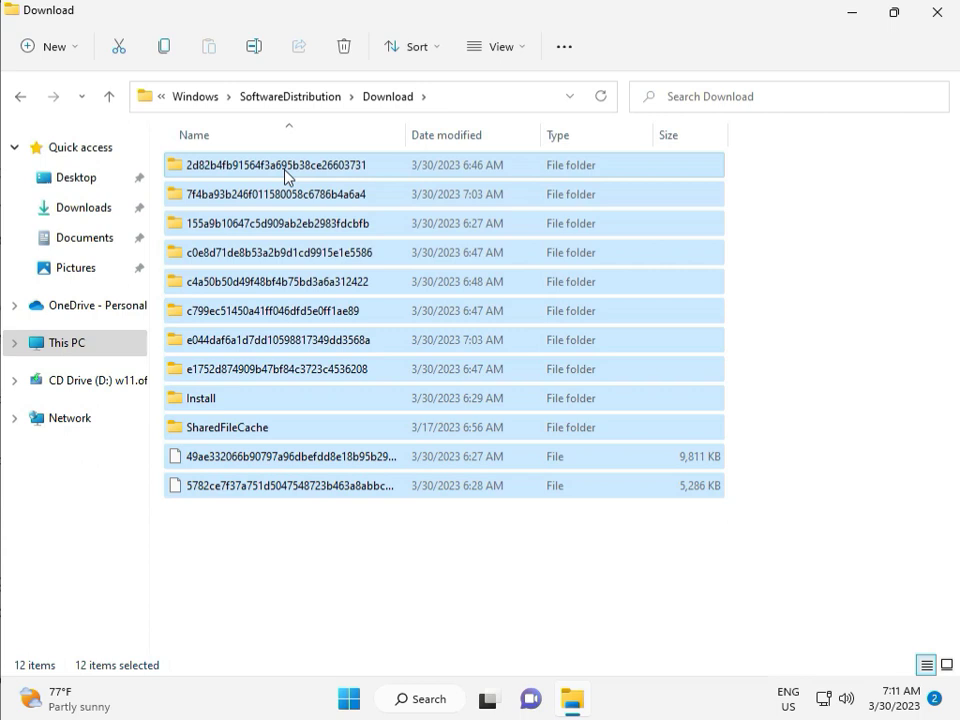
{"action": "key", "text": "Delete"}
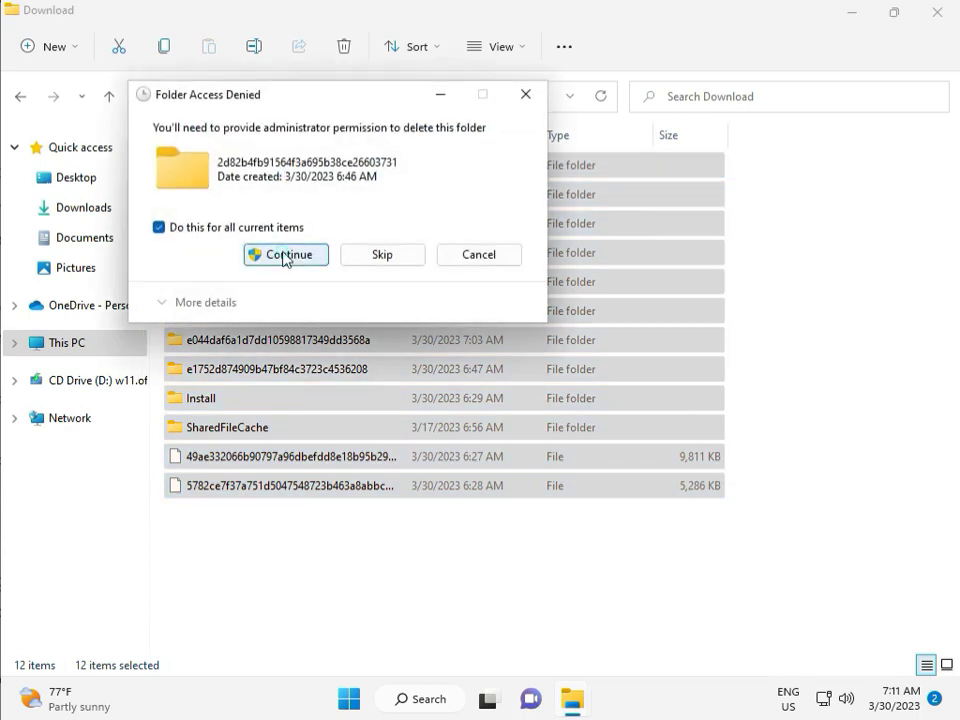
{"action": "left_click", "coordinate": [284, 255]}
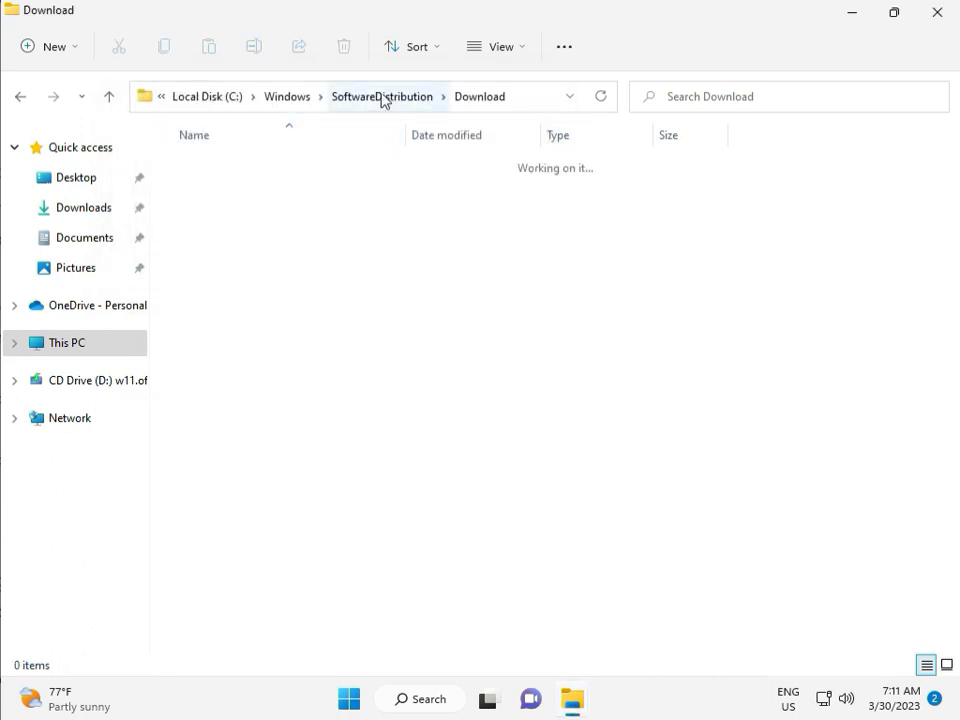
{"action": "left_click", "coordinate": [381, 96]}
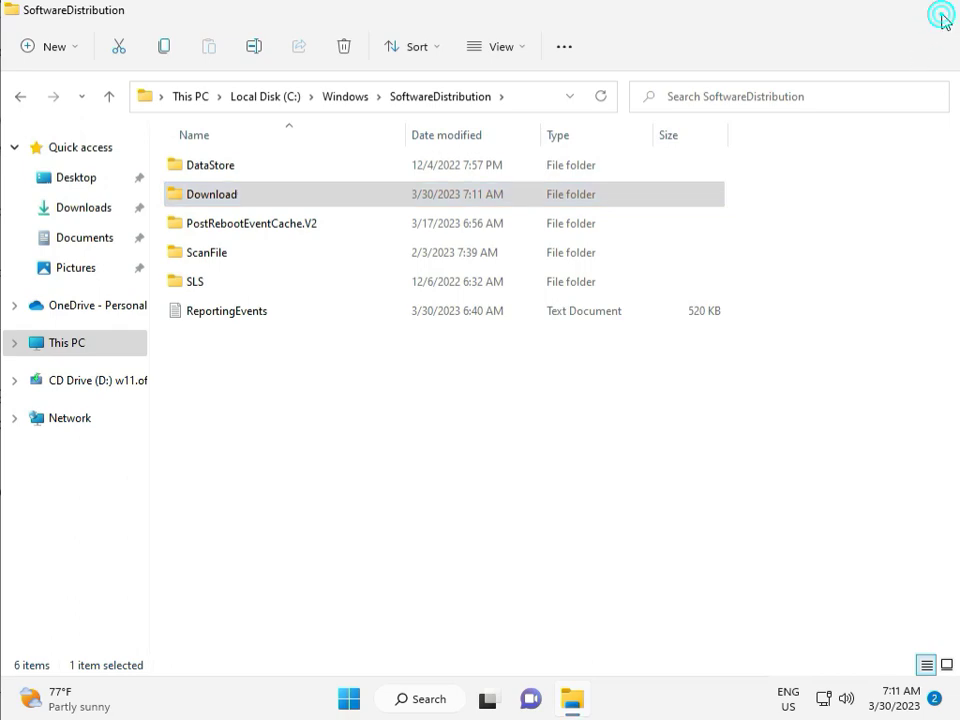
{"action": "left_click", "coordinate": [936, 13]}
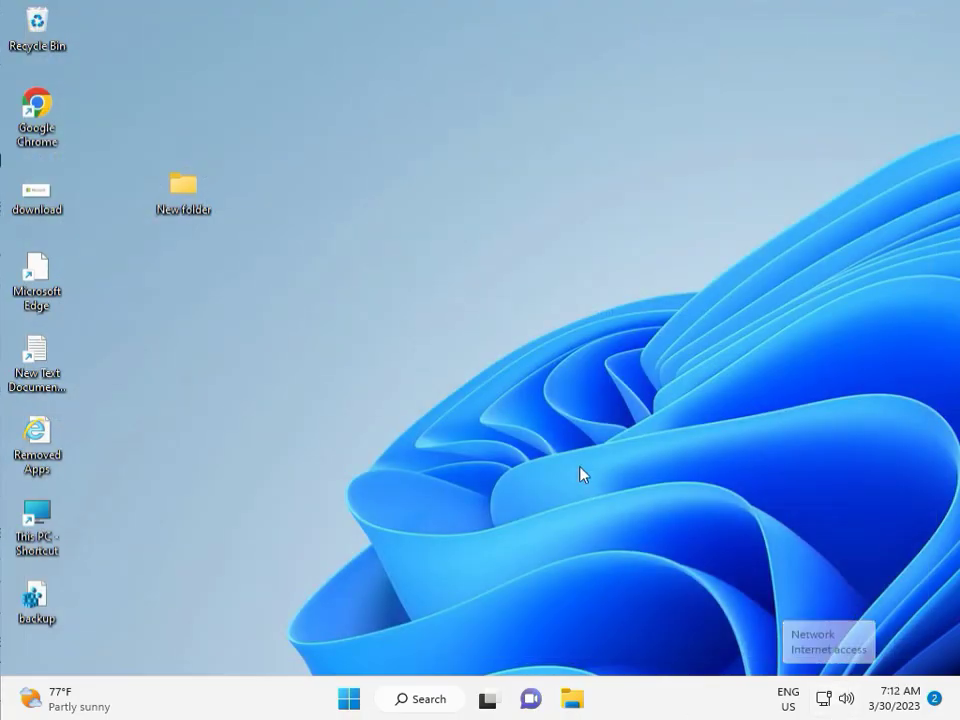
- Open the Services console by running services.msc
{"action": "left_click", "coordinate": [552, 403]}
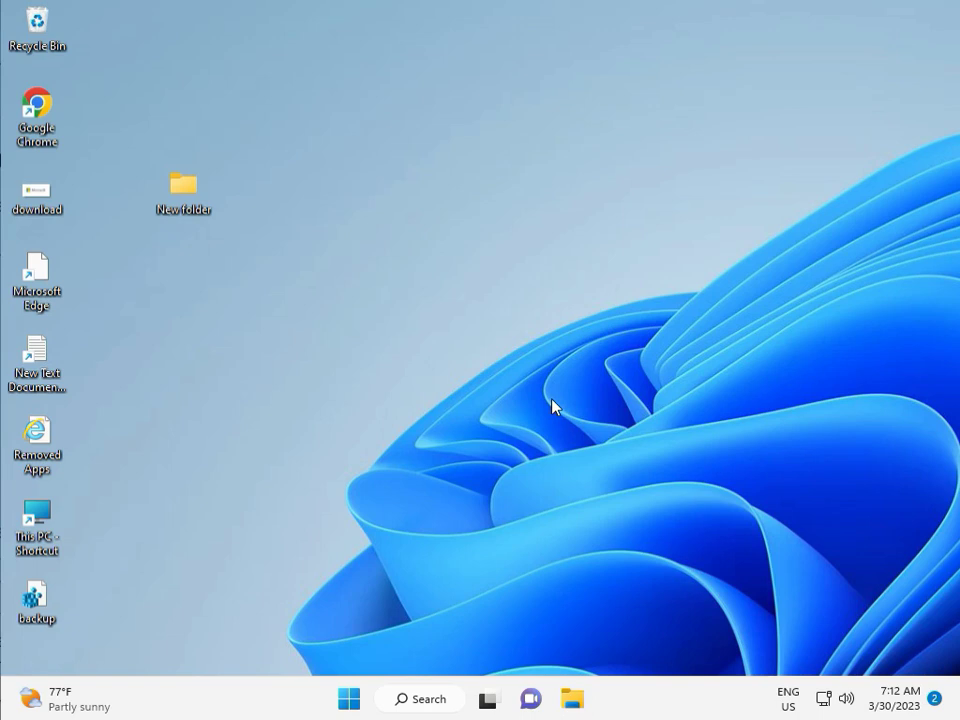
{"action": "key", "text": "super+r"}
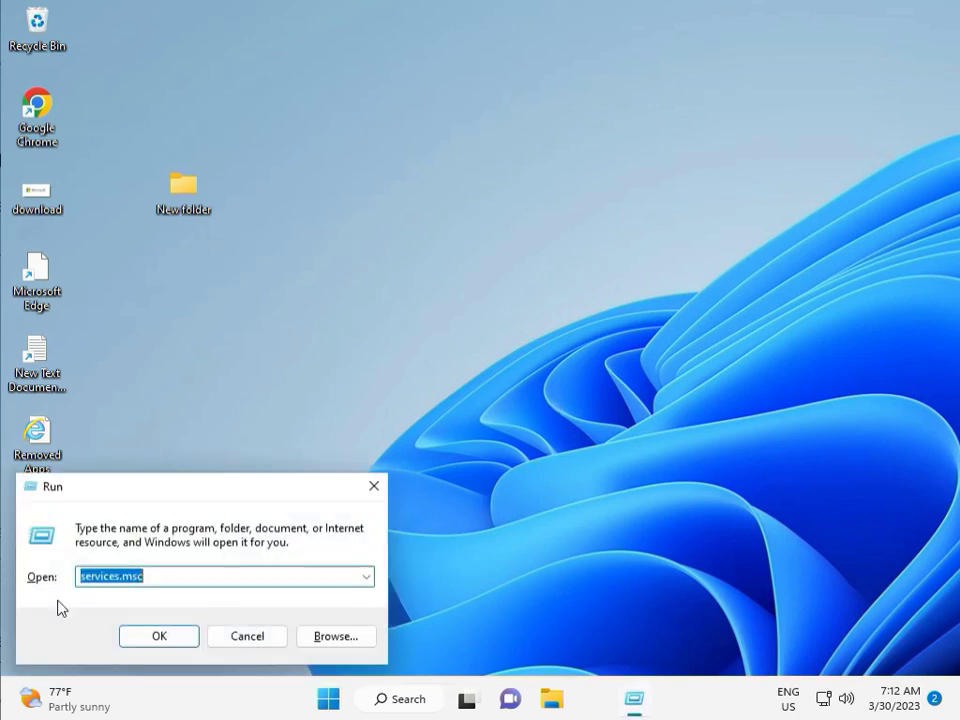
{"action": "left_click", "coordinate": [157, 636]}
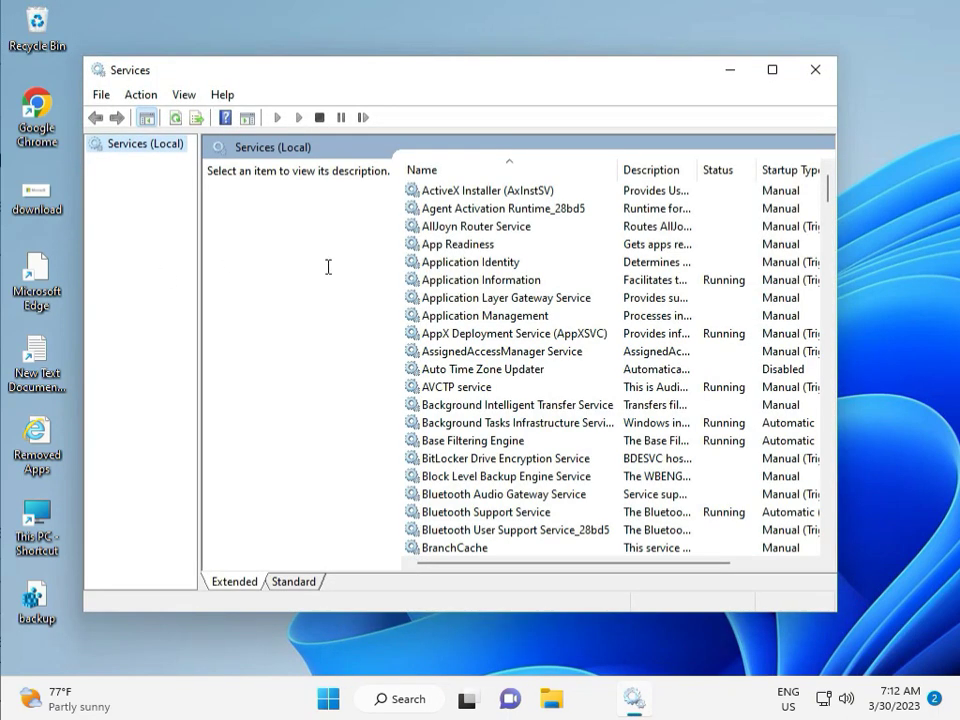
- Find the Windows Update service in the services list and stop it
{"action": "left_click", "coordinate": [531, 298]}
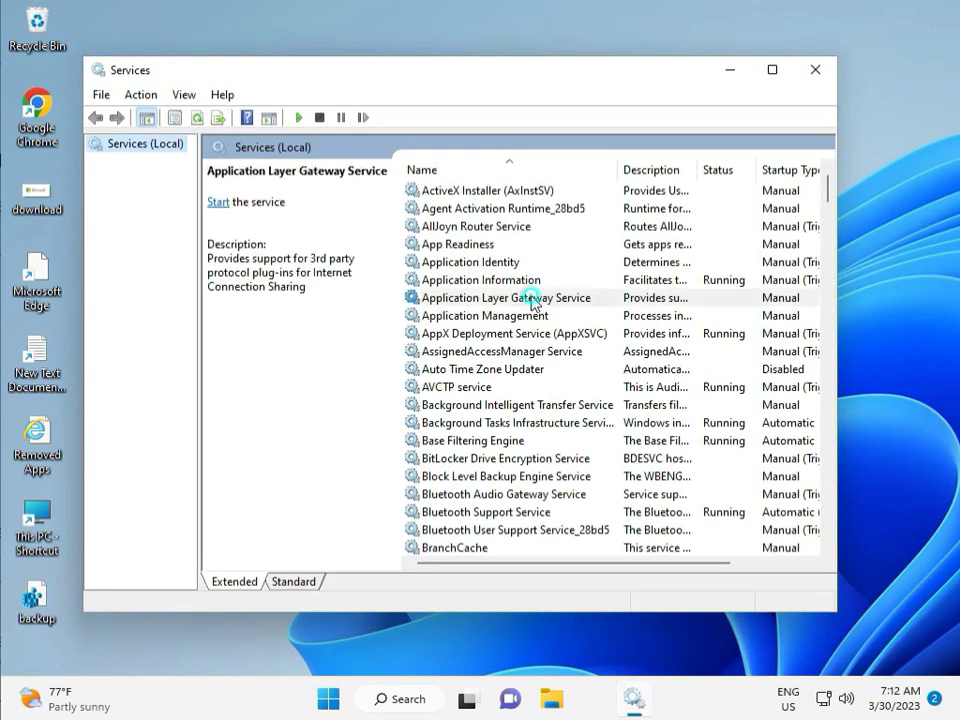
{"action": "key", "text": "w"}
{"action": "scroll", "coordinate": [495, 413], "scroll_direction": "down", "scroll_amount": 3}
{"action": "scroll", "coordinate": [495, 413], "scroll_direction": "down", "scroll_amount": 7}
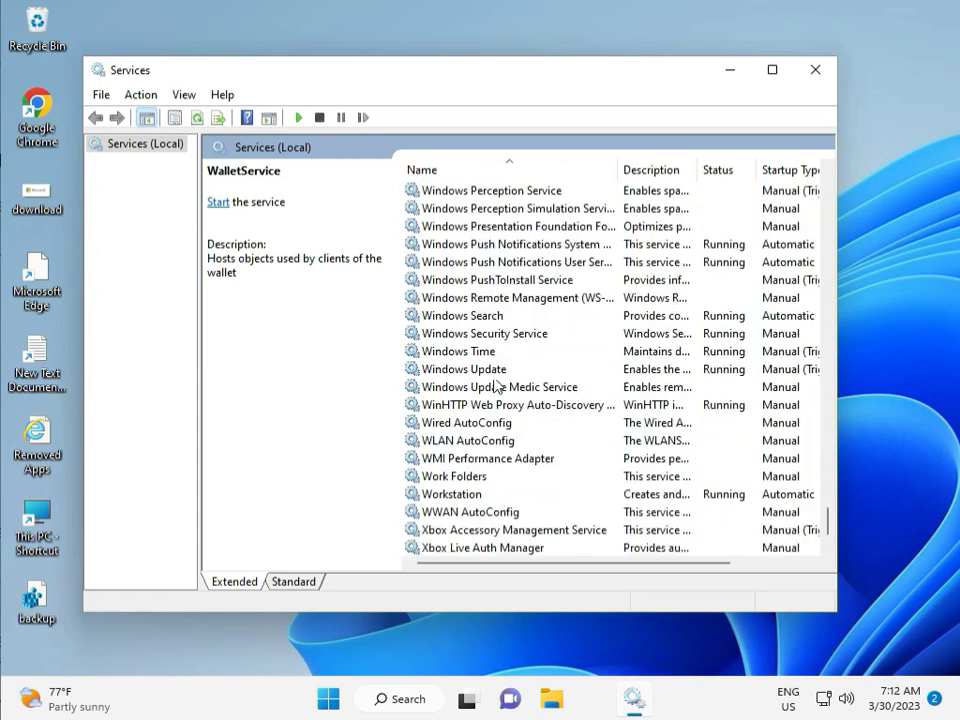
{"action": "left_click", "coordinate": [497, 368]}
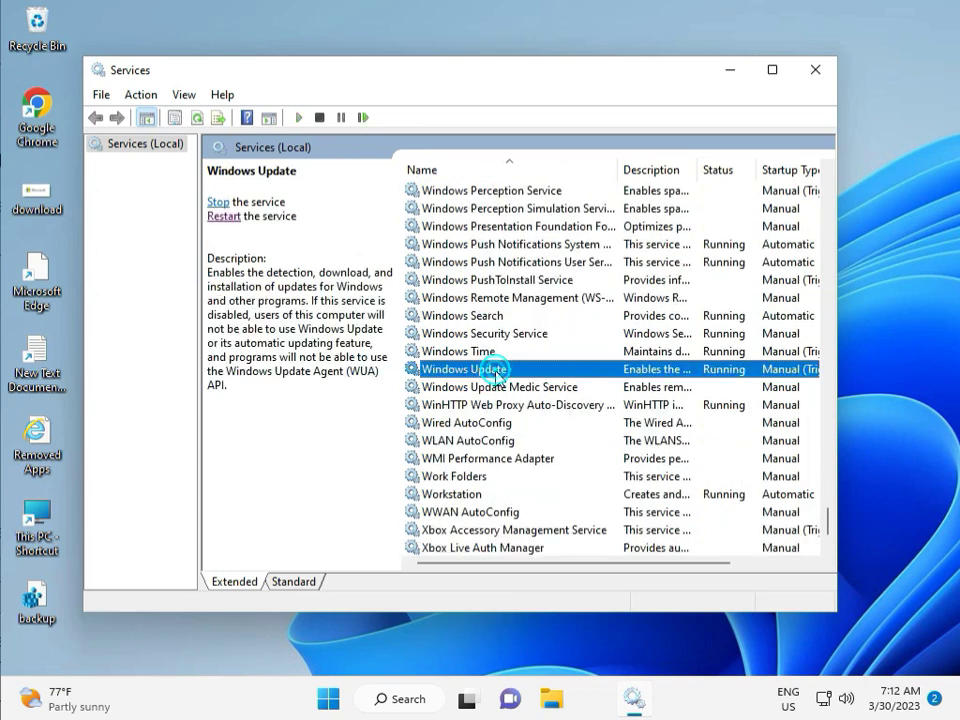
{"action": "left_click", "coordinate": [216, 203]}
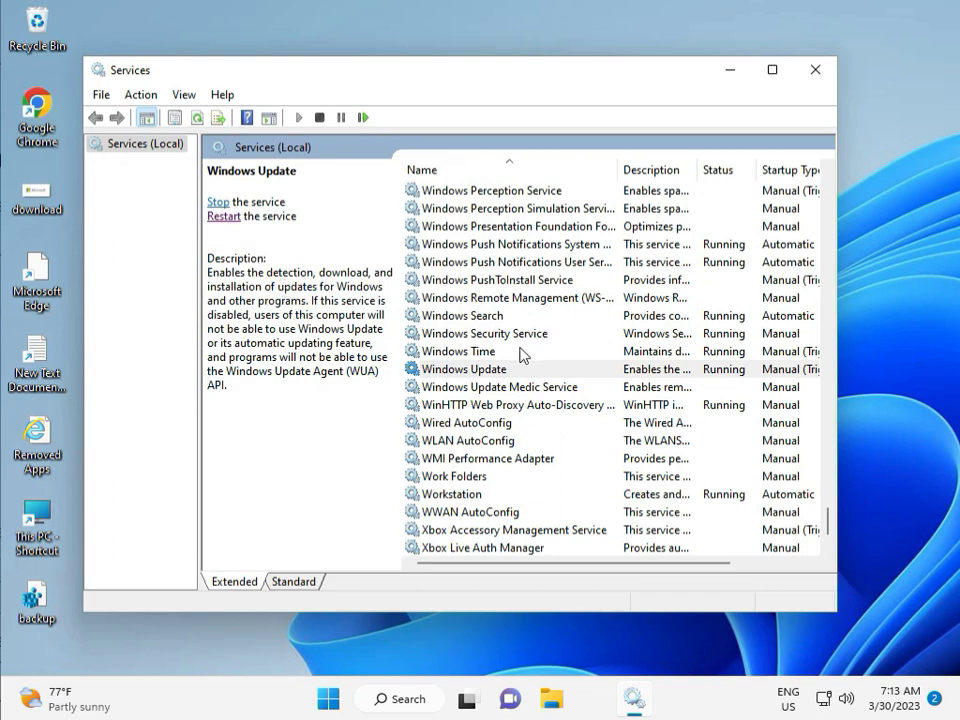
- Set the Windows Update service's startup type to Automatic, apply the change and close the Services console
{"action": "double_click", "coordinate": [488, 370]}
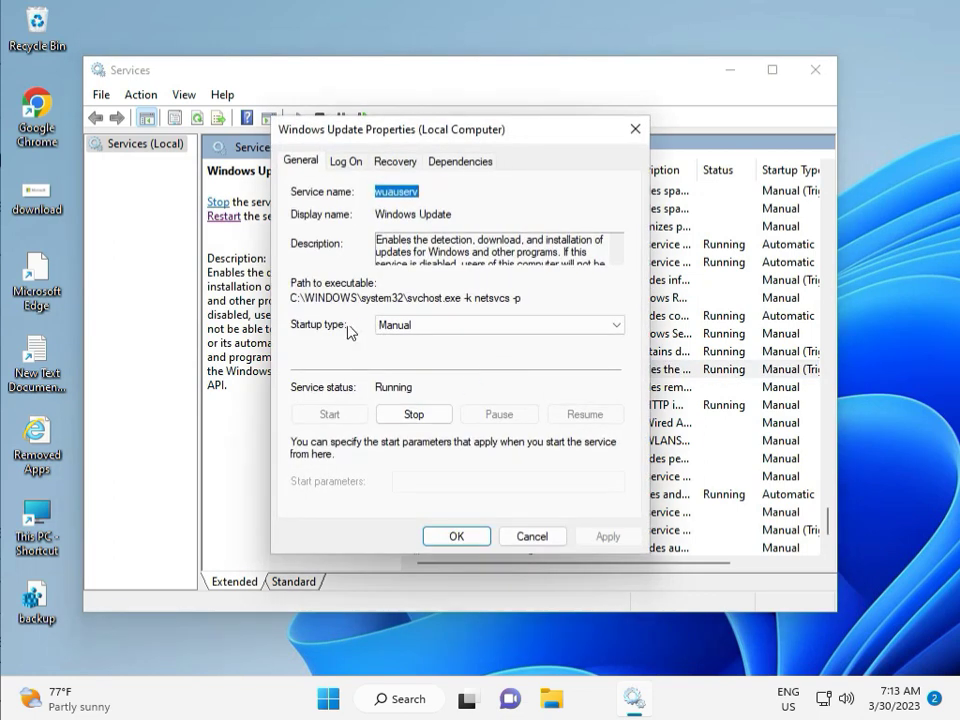
{"action": "left_click", "coordinate": [405, 326]}
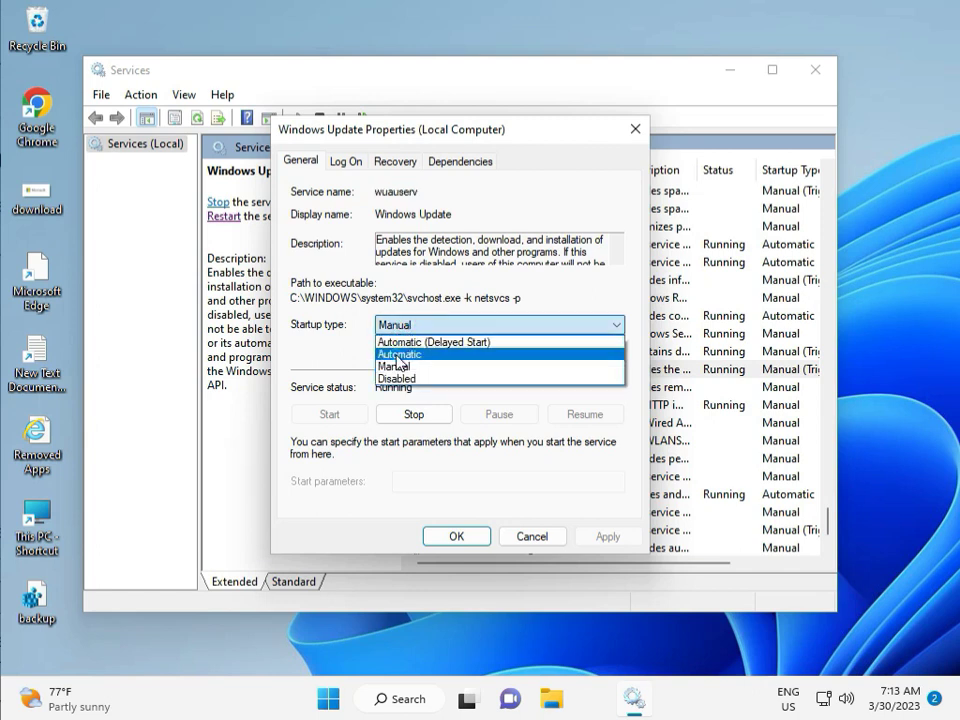
{"action": "left_click", "coordinate": [399, 356]}
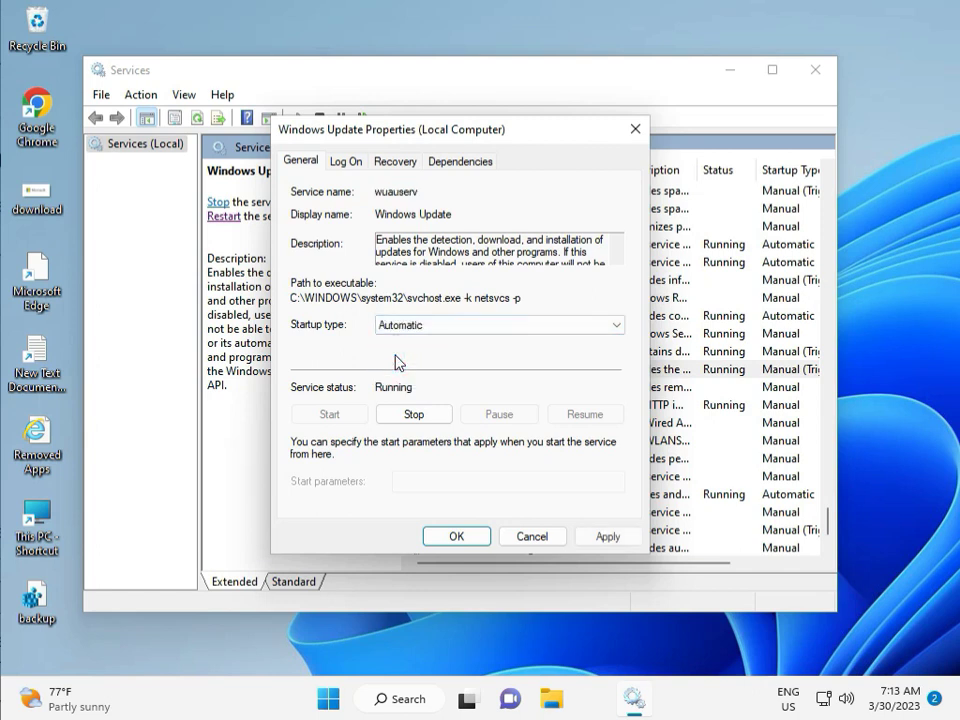
{"action": "left_click", "coordinate": [610, 537]}
{"action": "left_click", "coordinate": [455, 537]}
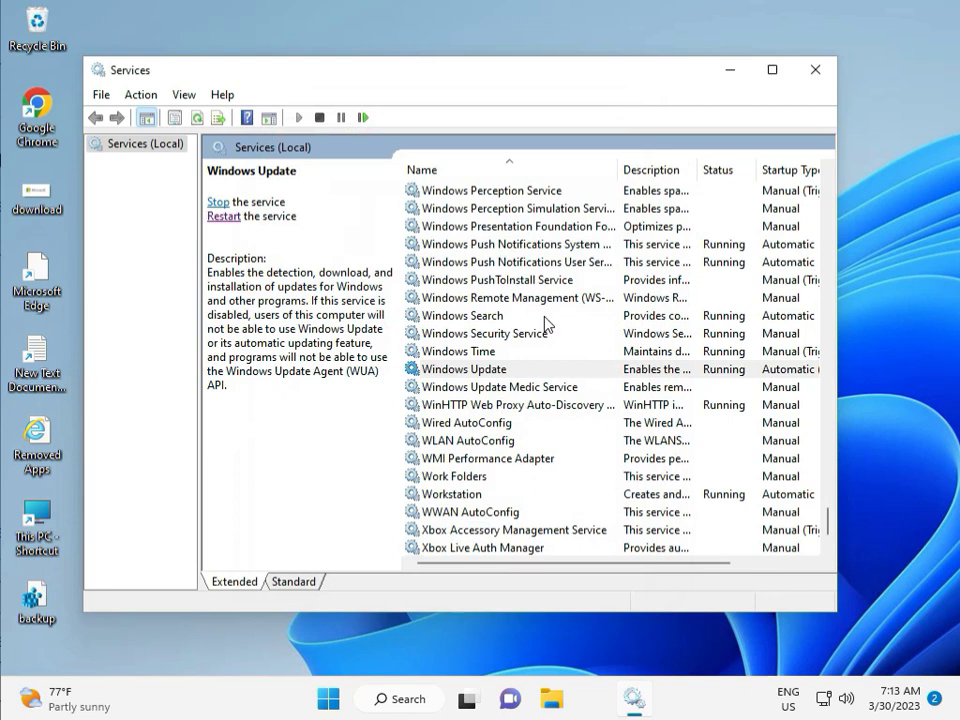
{"action": "left_click", "coordinate": [818, 73]}
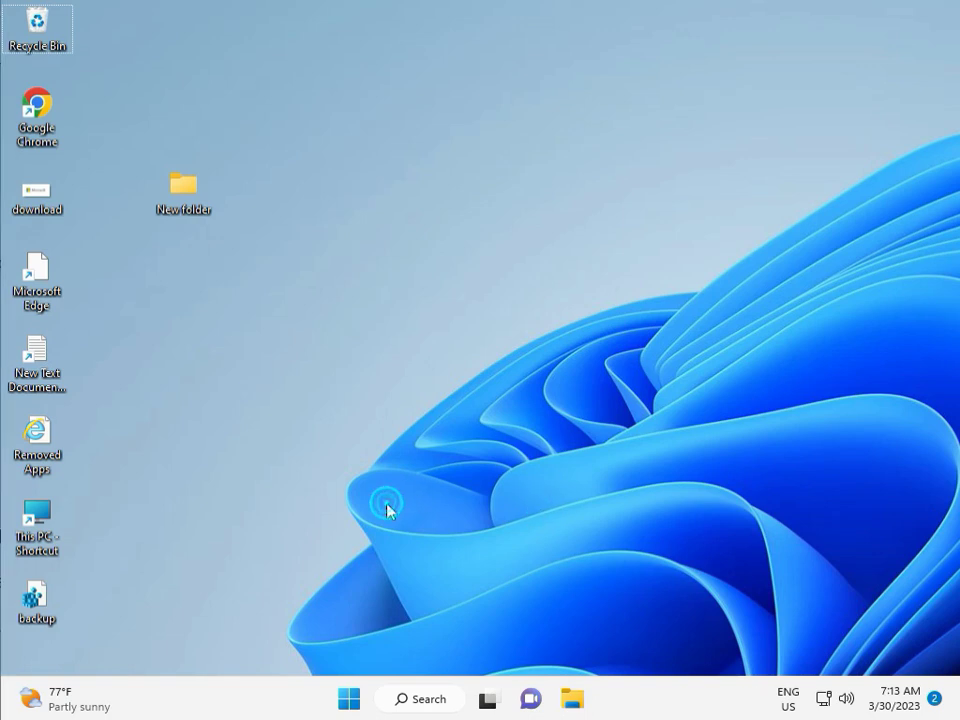
- Open Registry Editor by running regedit and allow it to make changes to the device
{"action": "key", "text": "super+r"}
{"action": "type", "text": "re"}
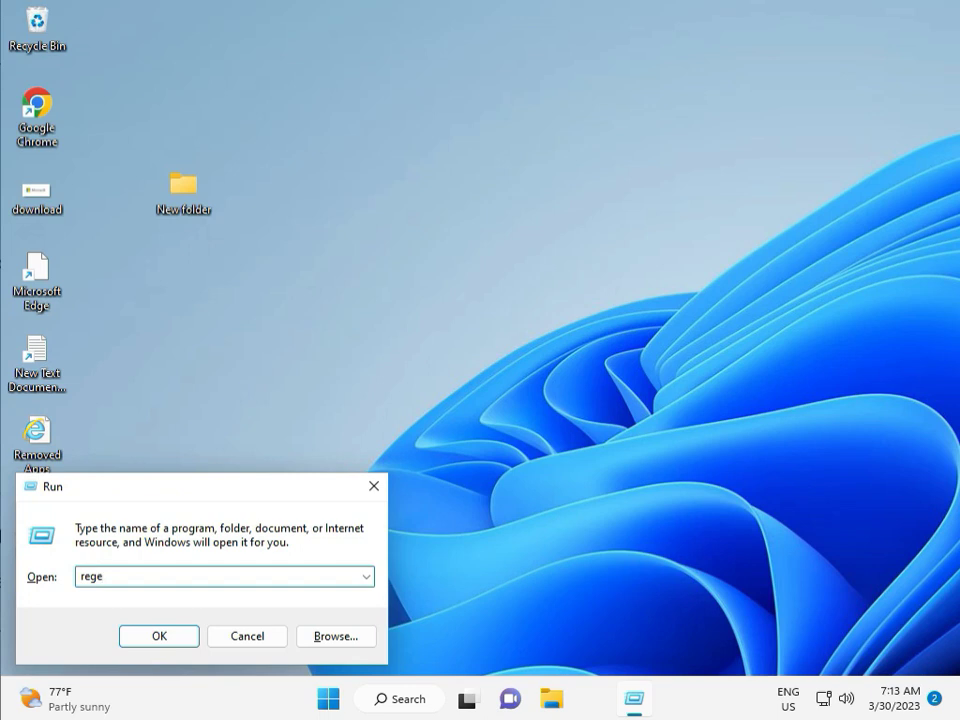
{"action": "type", "text": "gedit"}
{"action": "key", "text": "Return"}
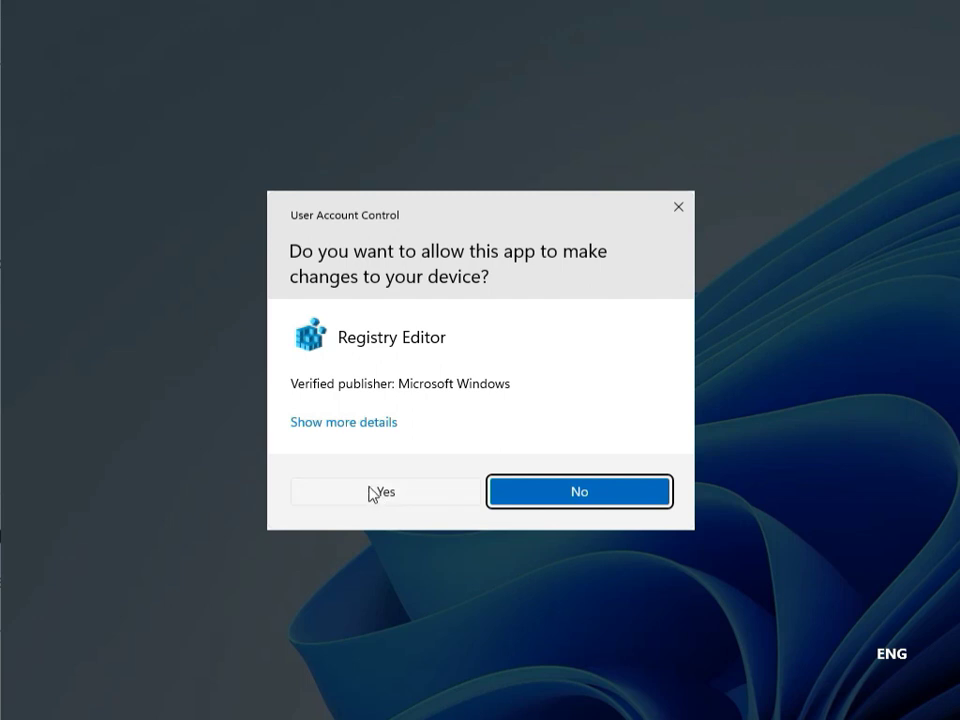
{"action": "left_click", "coordinate": [374, 493]}
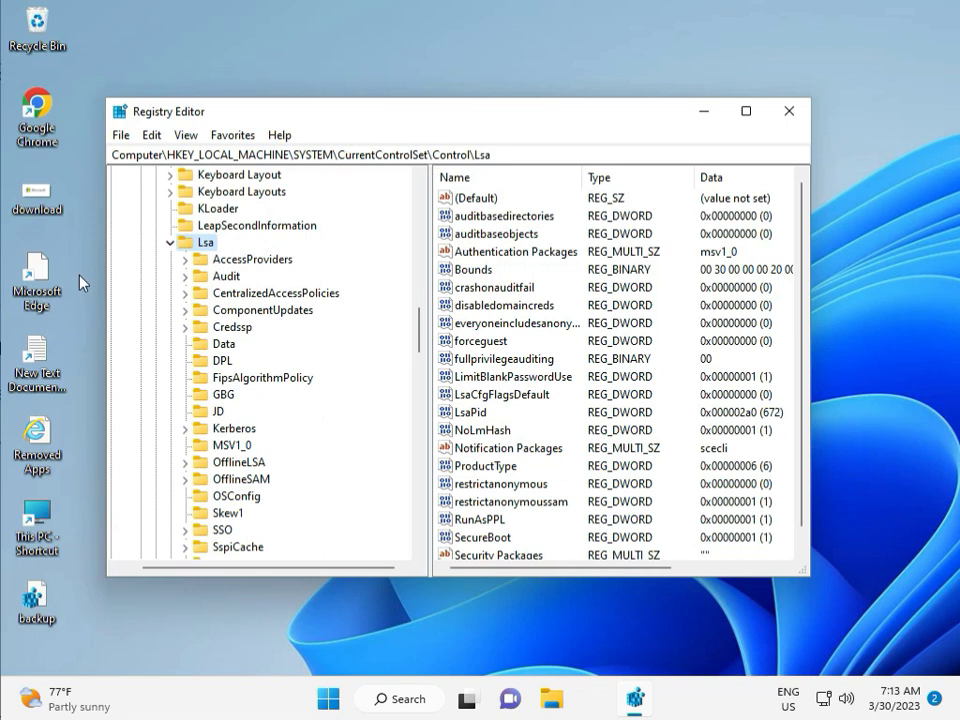
- Collapse the expanded Lsa, SYSTEM and HKEY_LOCAL_MACHINE branches in the registry tree
{"action": "left_click", "coordinate": [169, 242]}
{"action": "scroll", "coordinate": [176, 280], "scroll_direction": "up", "scroll_amount": 18}
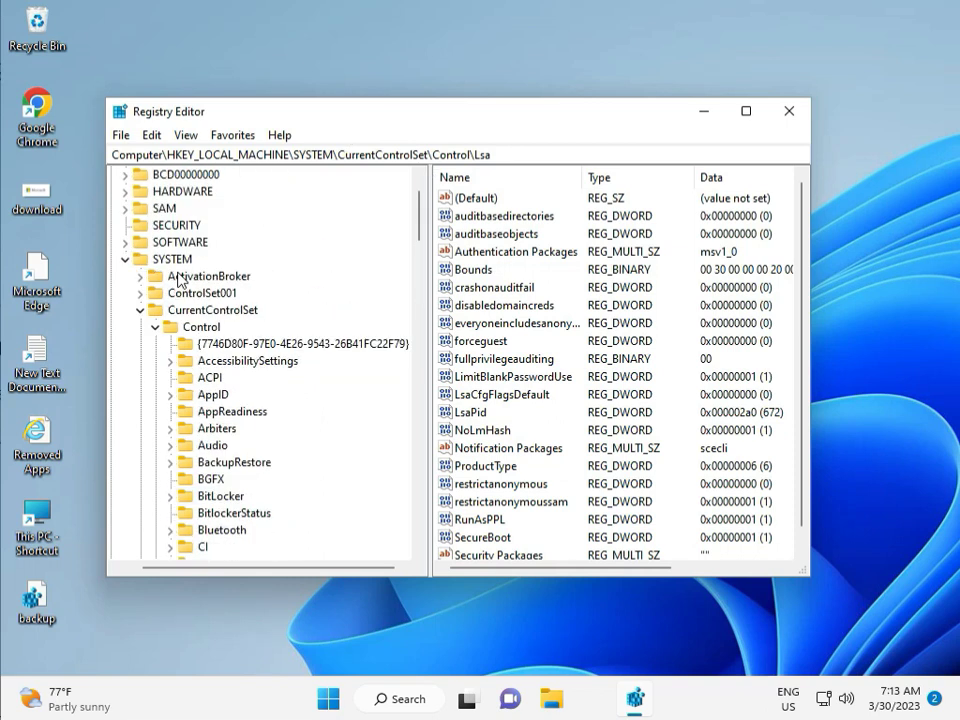
{"action": "left_click", "coordinate": [124, 327]}
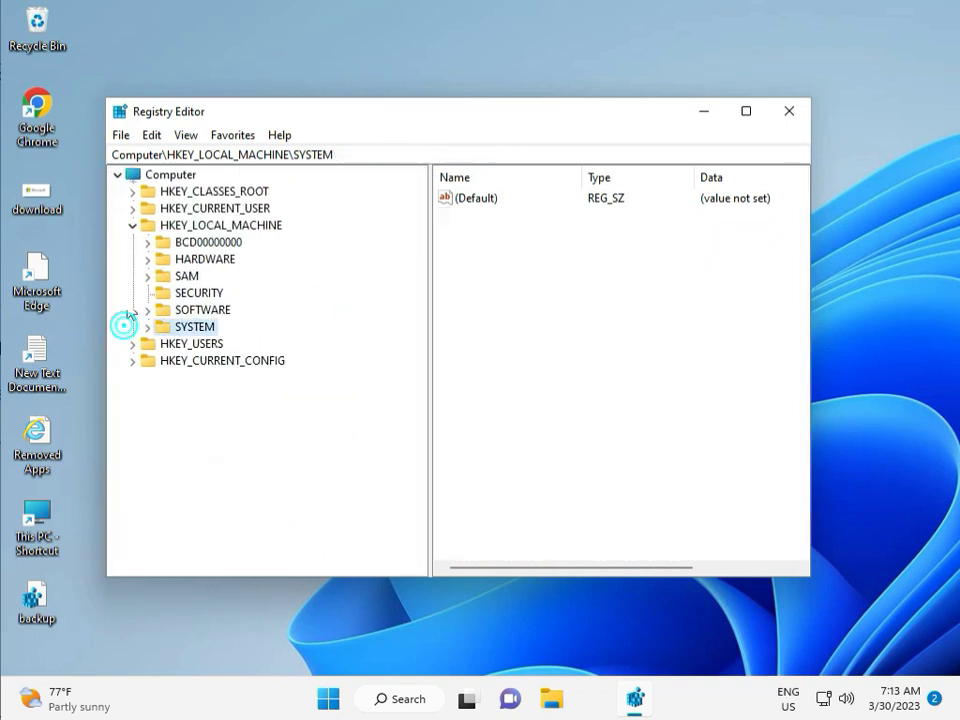
{"action": "left_click", "coordinate": [135, 225]}
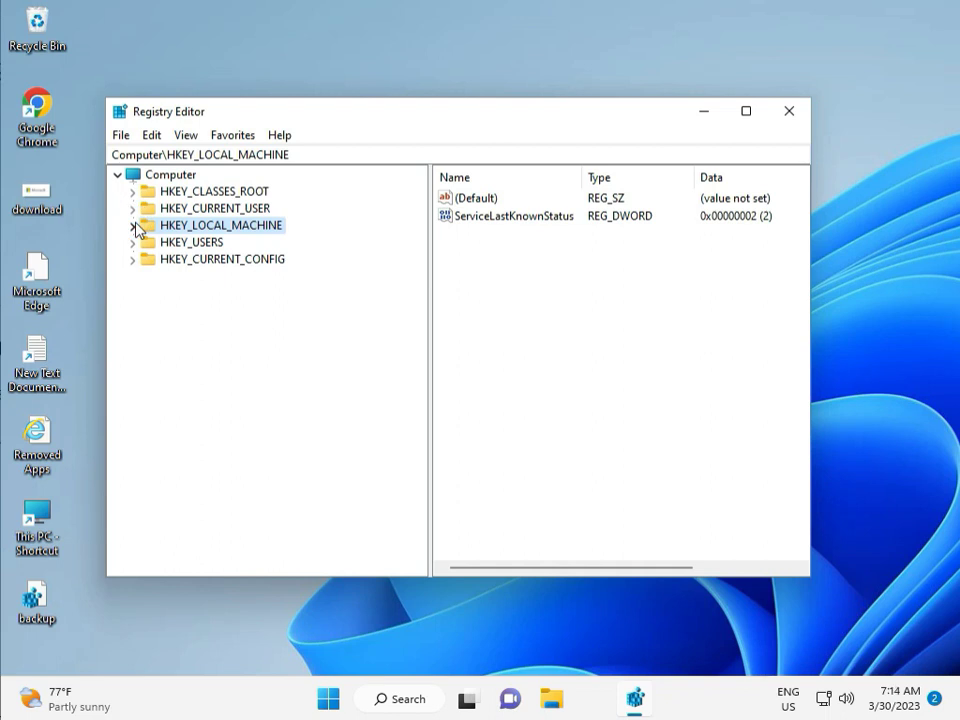
- Examine the subkeys under HKEY_LOCAL_MACHINE\SOFTWARE\Policies\Microsoft\Windows and close Registry Editor
{"action": "left_click", "coordinate": [134, 225]}
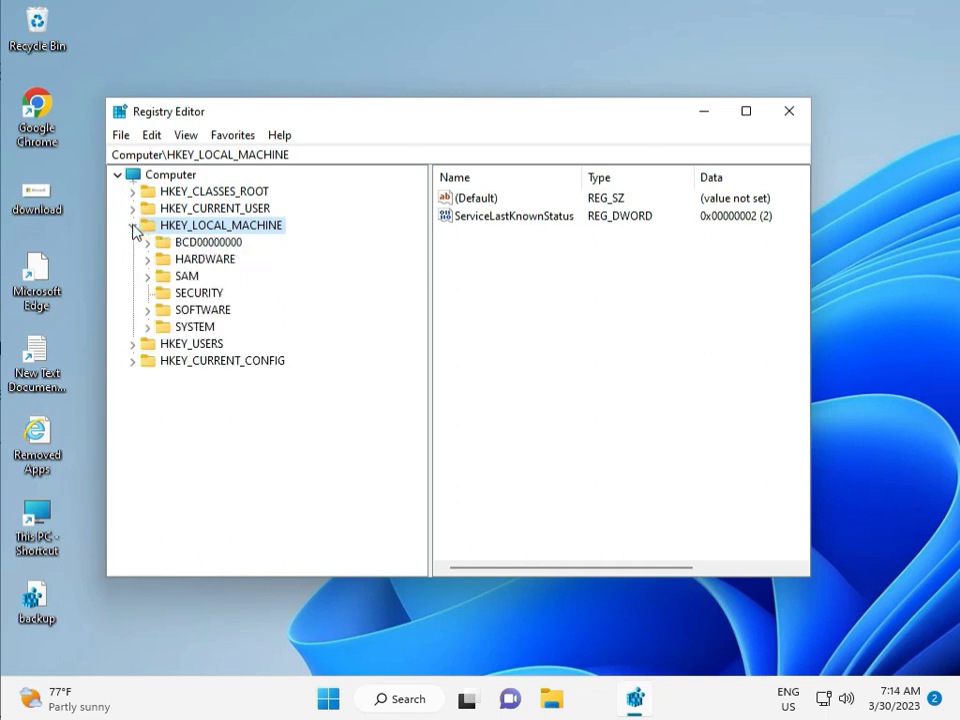
{"action": "left_click", "coordinate": [148, 310]}
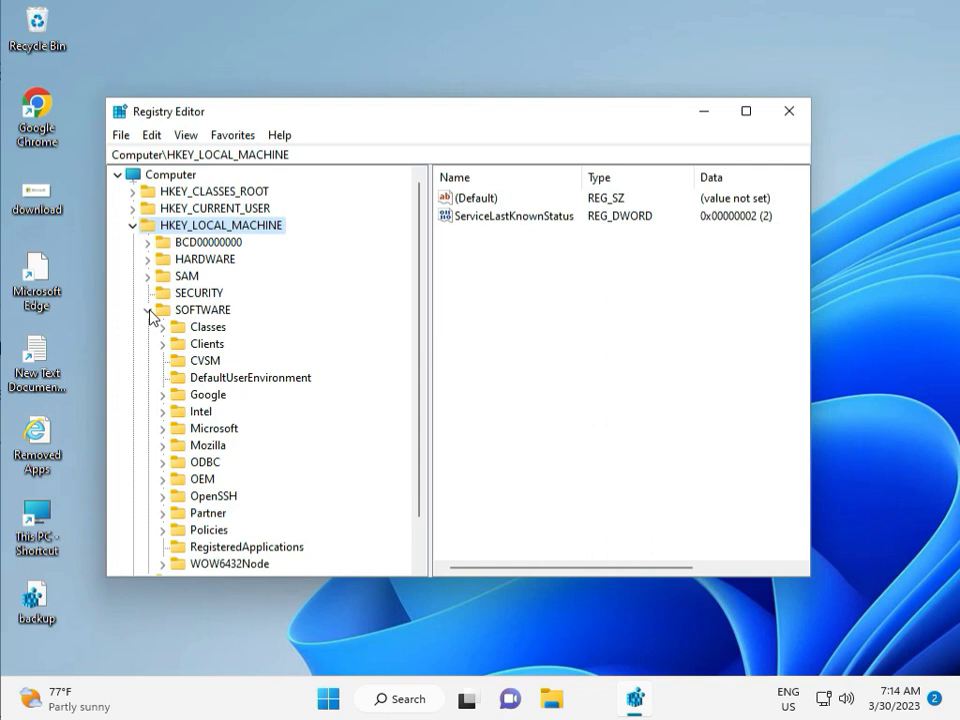
{"action": "scroll", "coordinate": [192, 395], "scroll_direction": "down", "scroll_amount": 1}
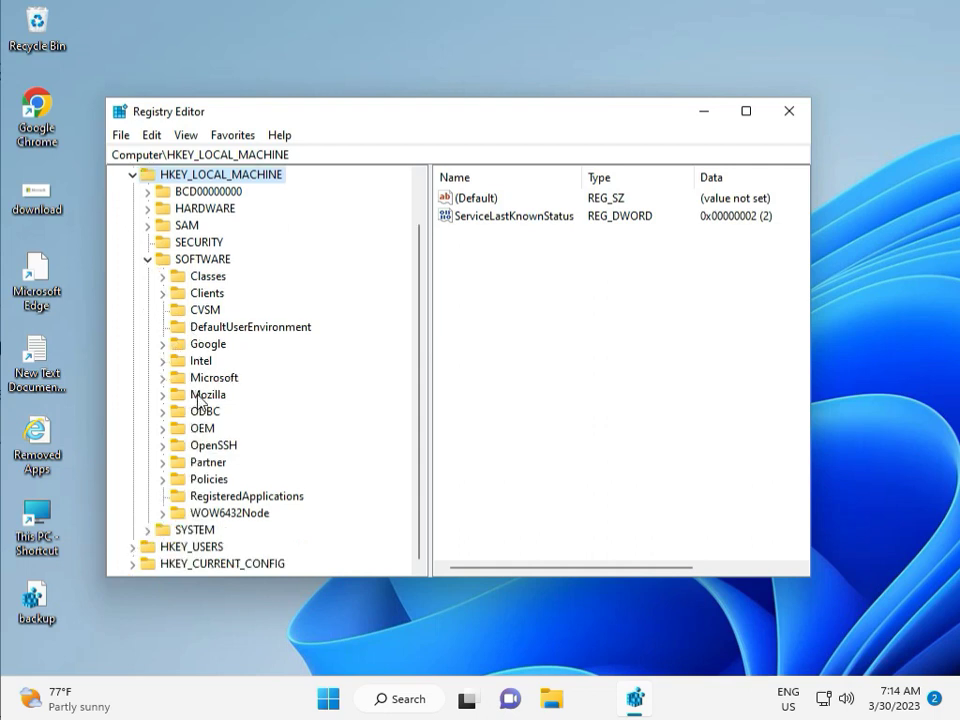
{"action": "left_click", "coordinate": [164, 480]}
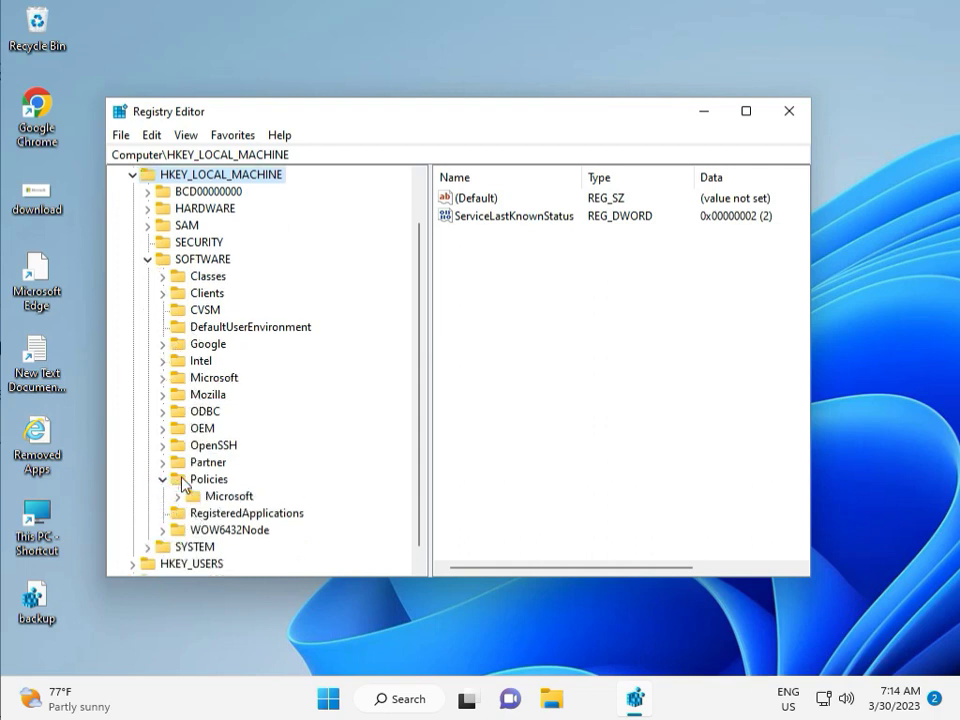
{"action": "left_click", "coordinate": [179, 497]}
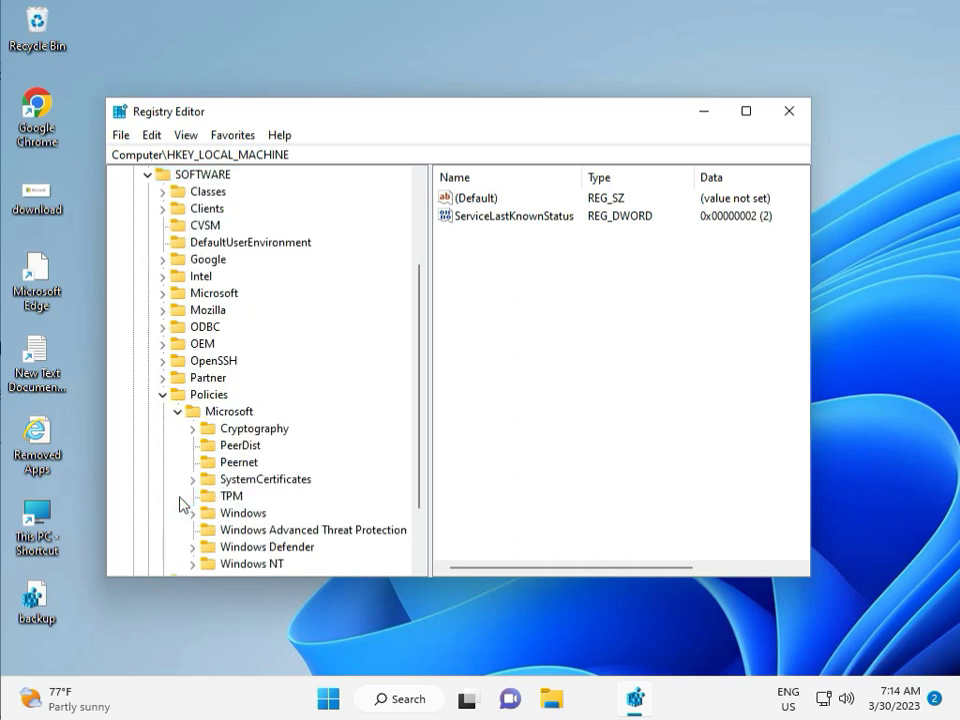
{"action": "scroll", "coordinate": [220, 493], "scroll_direction": "down", "scroll_amount": 2}
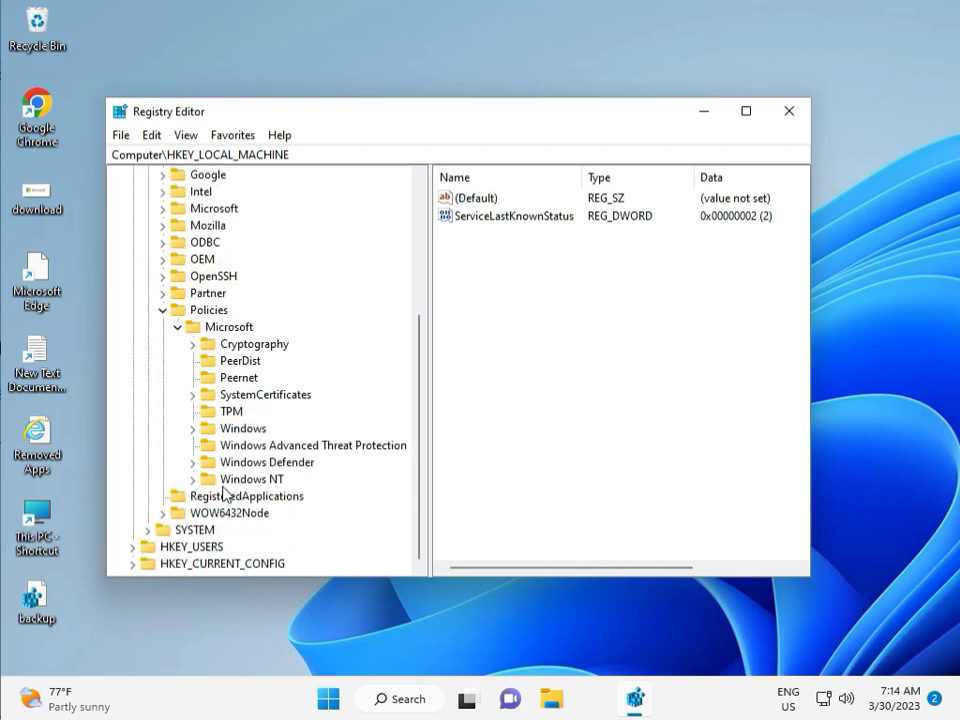
{"action": "left_click", "coordinate": [193, 429]}
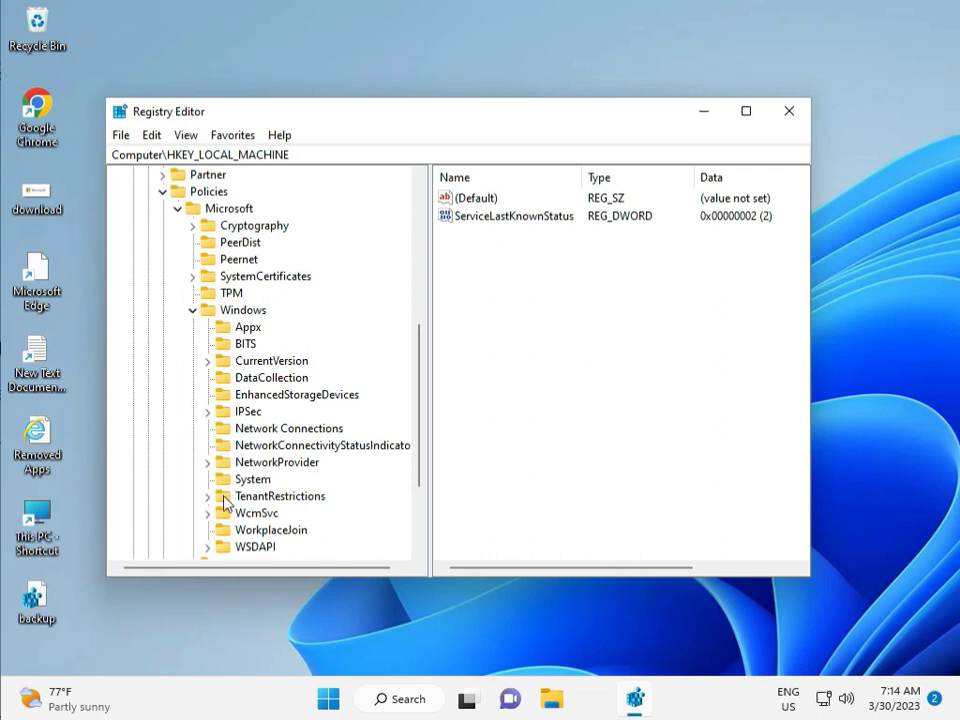
{"action": "scroll", "coordinate": [225, 535], "scroll_direction": "down", "scroll_amount": 1}
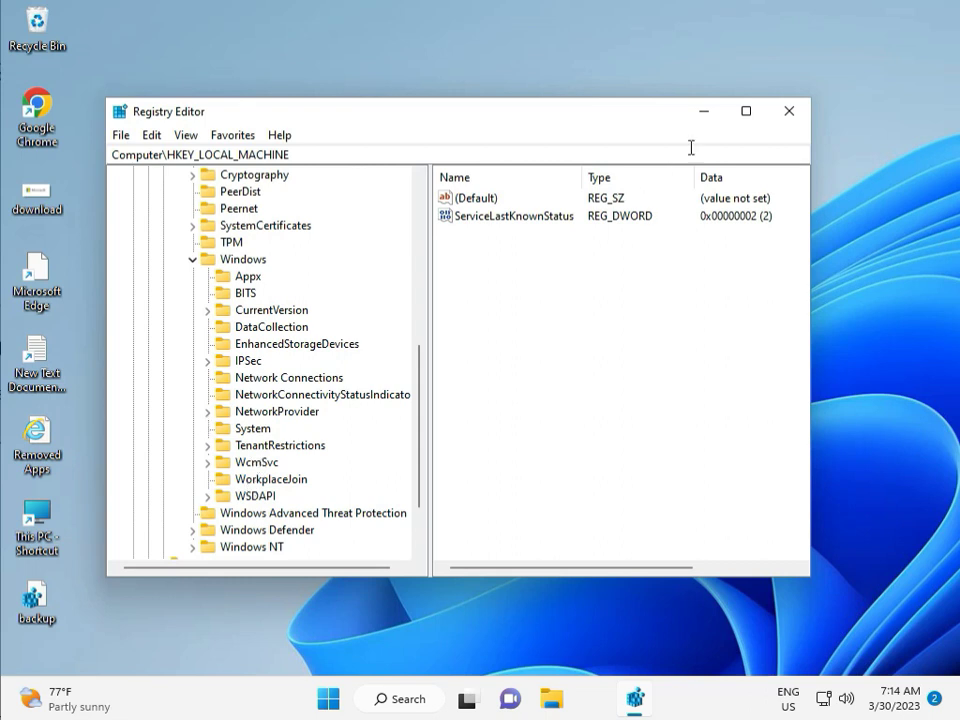
{"action": "left_click", "coordinate": [789, 111]}
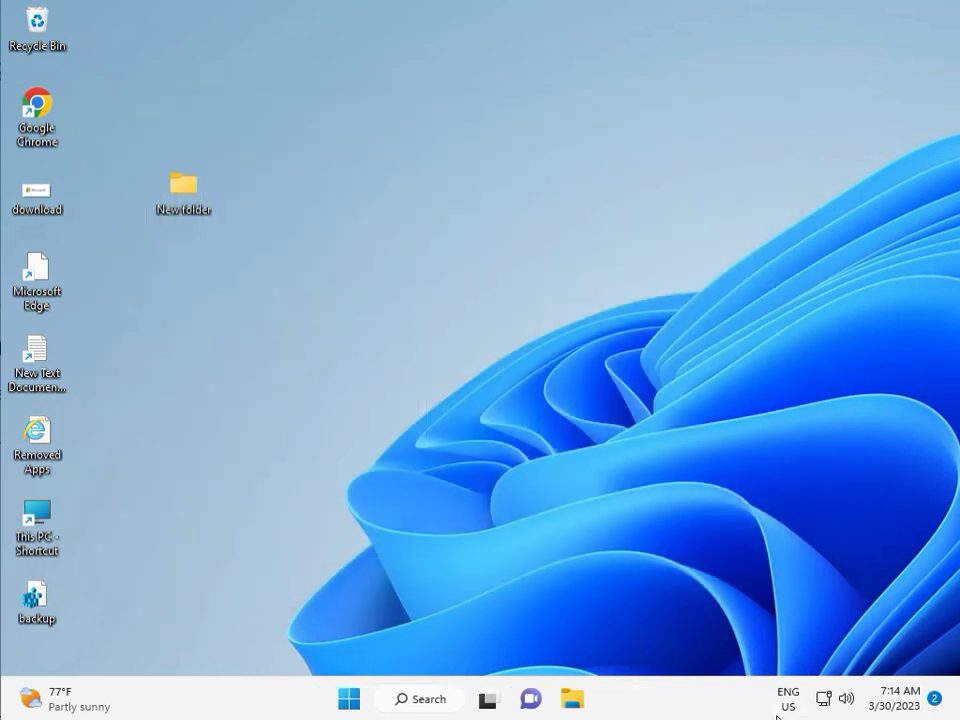
- Search for cmd and open Command Prompt as administrator, approving the elevation request
{"action": "left_click", "coordinate": [290, 446]}
{"action": "key", "text": "super"}
{"action": "type", "text": "cmd"}
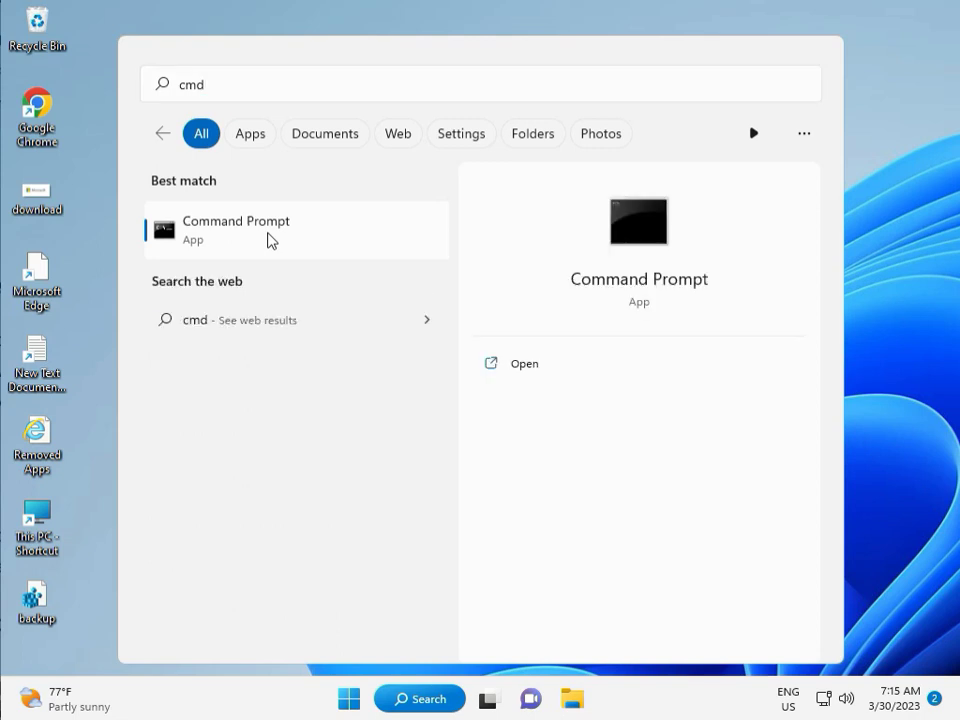
{"action": "left_click", "coordinate": [514, 396]}
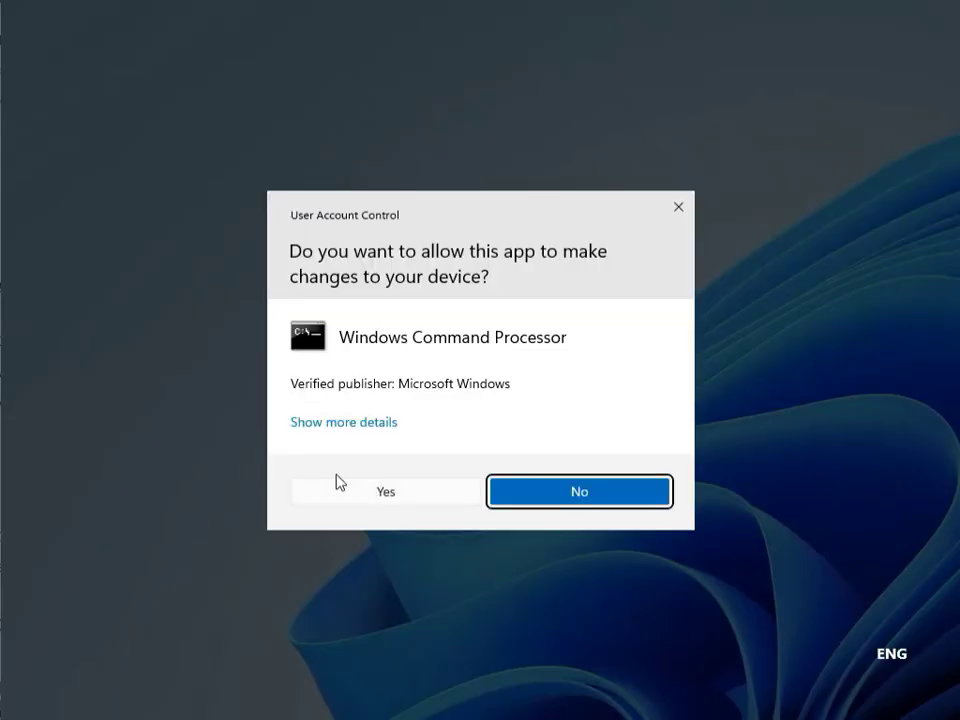
{"action": "left_click", "coordinate": [349, 489]}
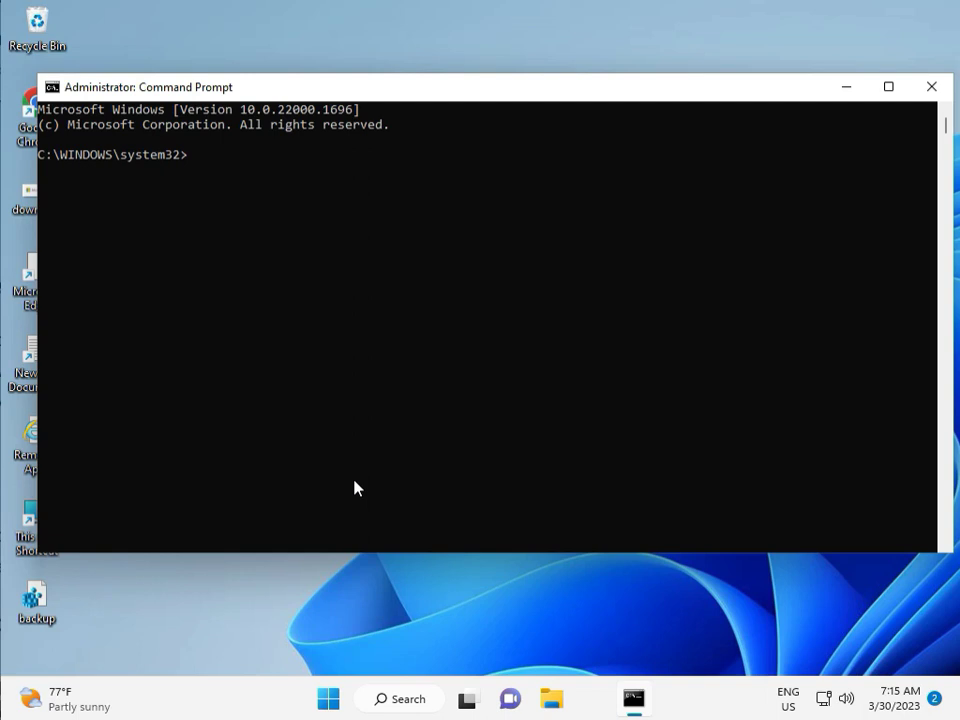
- Run chkdsk /f /r, accept scheduling the disk check for the next restart, and close Command Prompt
{"action": "type", "text": "chkdsk /f /r"}
{"action": "key", "text": "Return"}
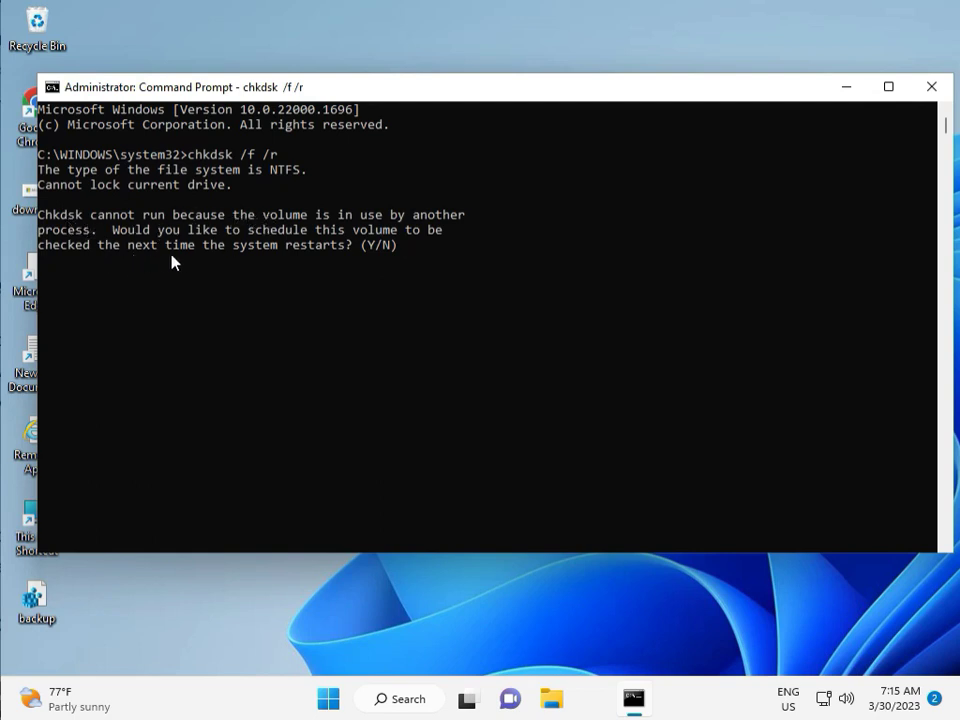
{"action": "type", "text": "y"}
{"action": "key", "text": "Return"}
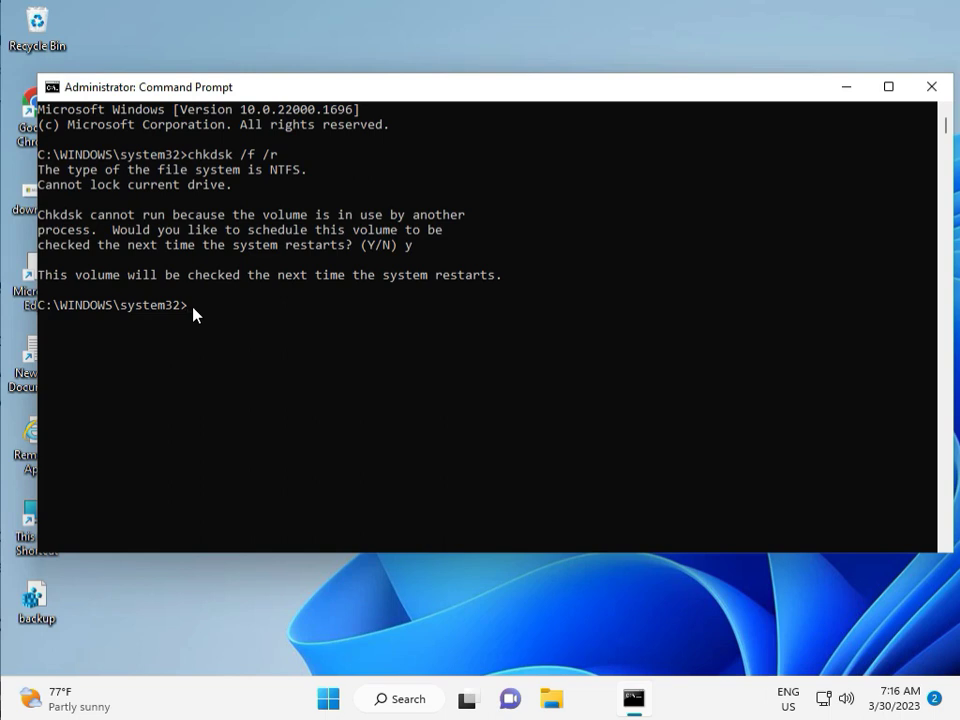
{"action": "left_click", "coordinate": [931, 90]}
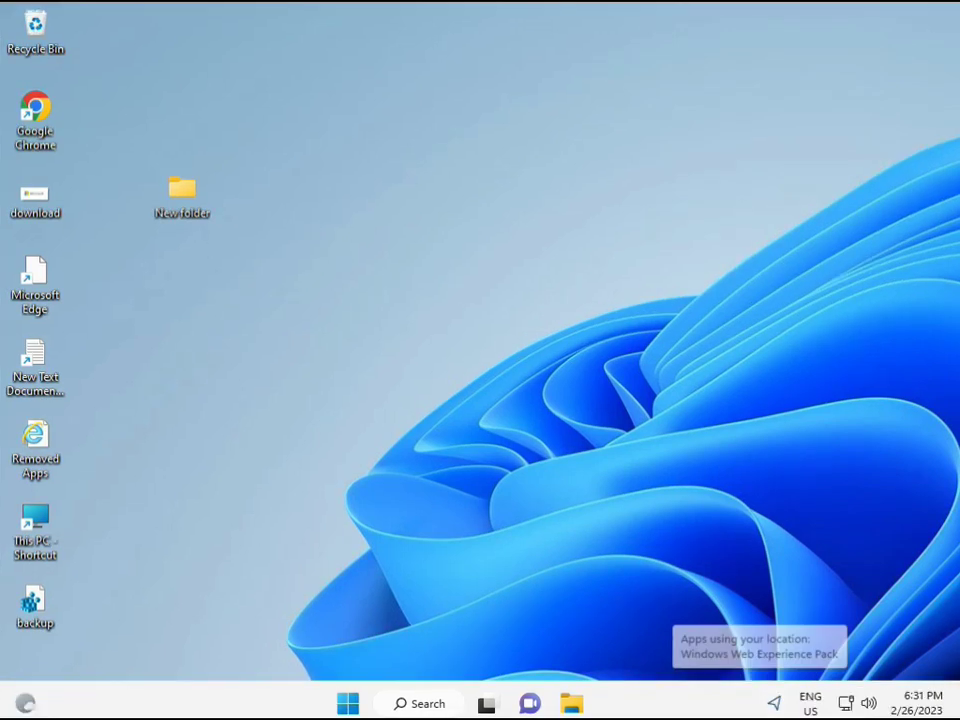
- Reopen Command Prompt with administrator rights from a search for cmd and approve the elevation request
{"action": "left_click", "coordinate": [348, 703]}
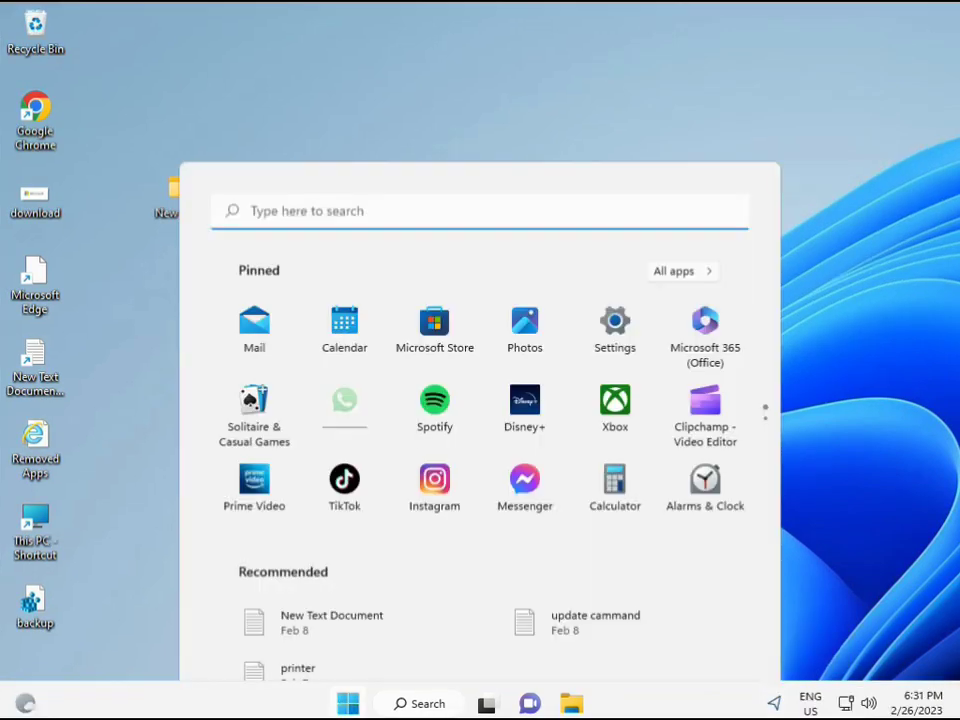
{"action": "left_click", "coordinate": [390, 705]}
{"action": "type", "text": "cmd"}
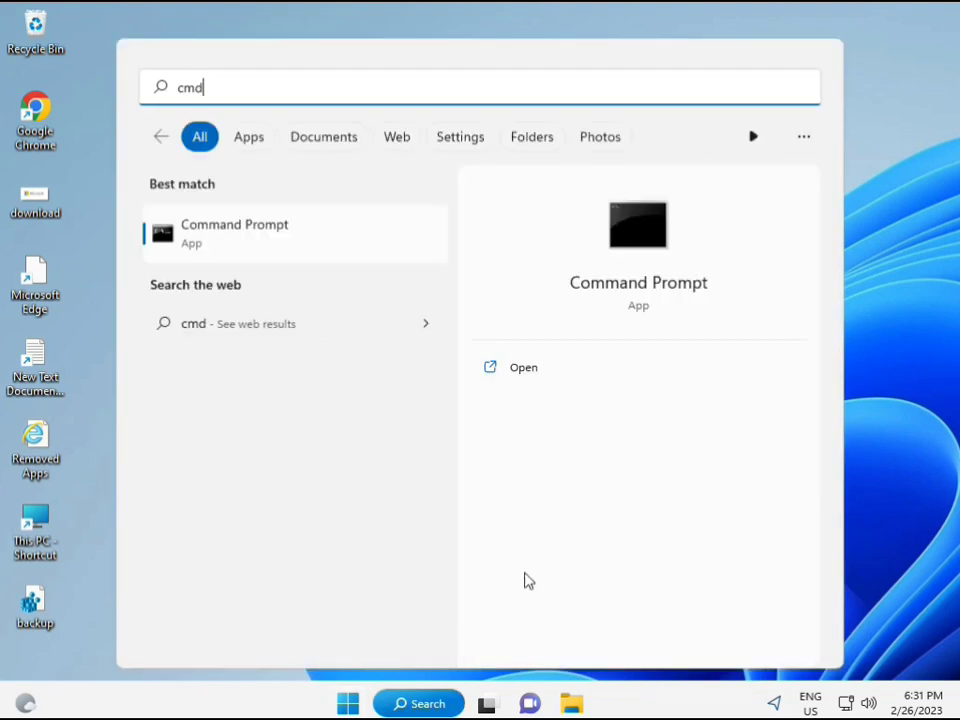
{"action": "left_click", "coordinate": [212, 234]}
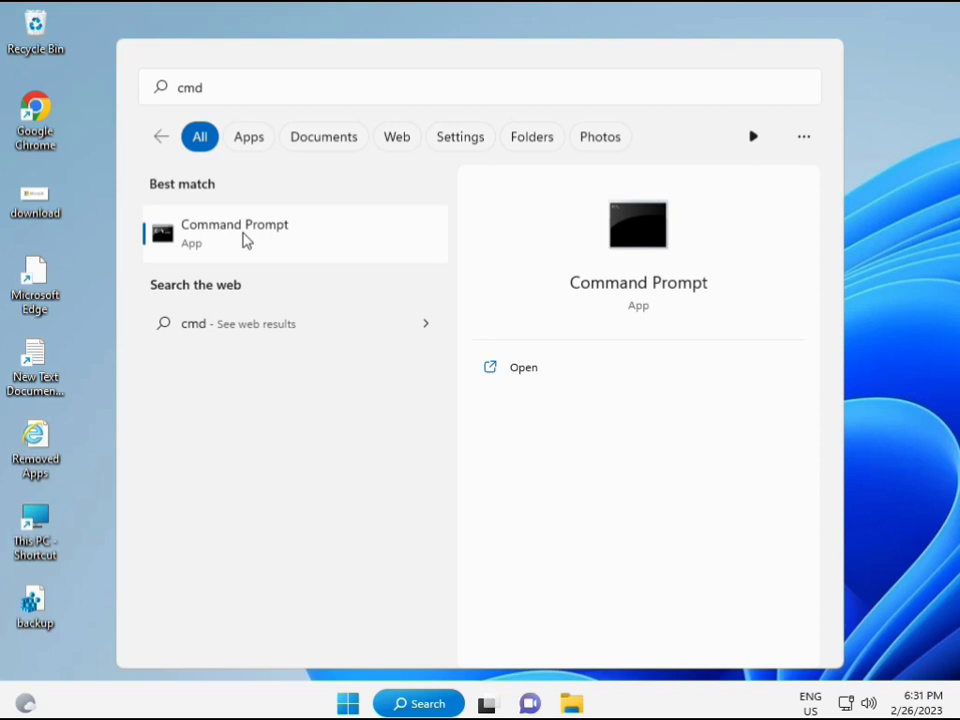
{"action": "right_click", "coordinate": [245, 240]}
{"action": "left_click", "coordinate": [296, 259]}
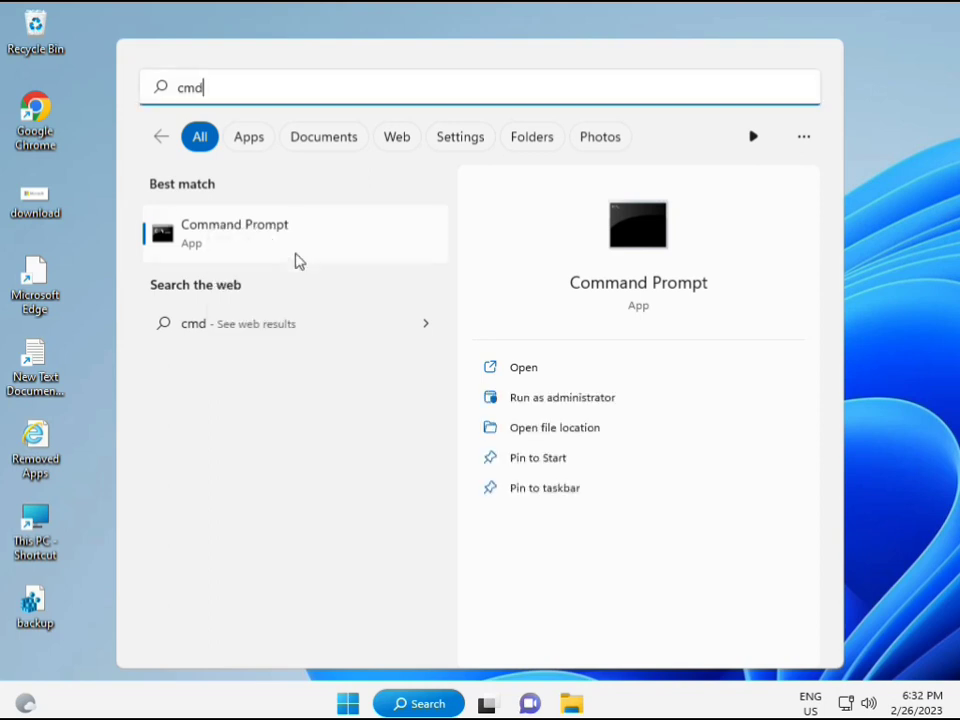
{"action": "key", "text": "ctrl+shift+Return"}
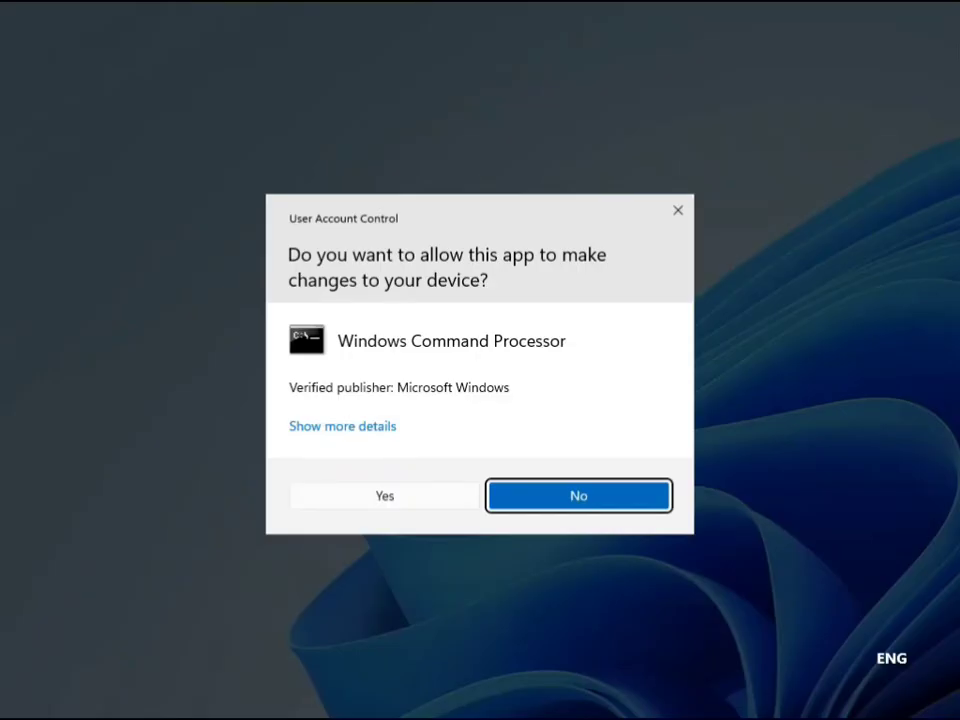
{"action": "left_click", "coordinate": [394, 494]}
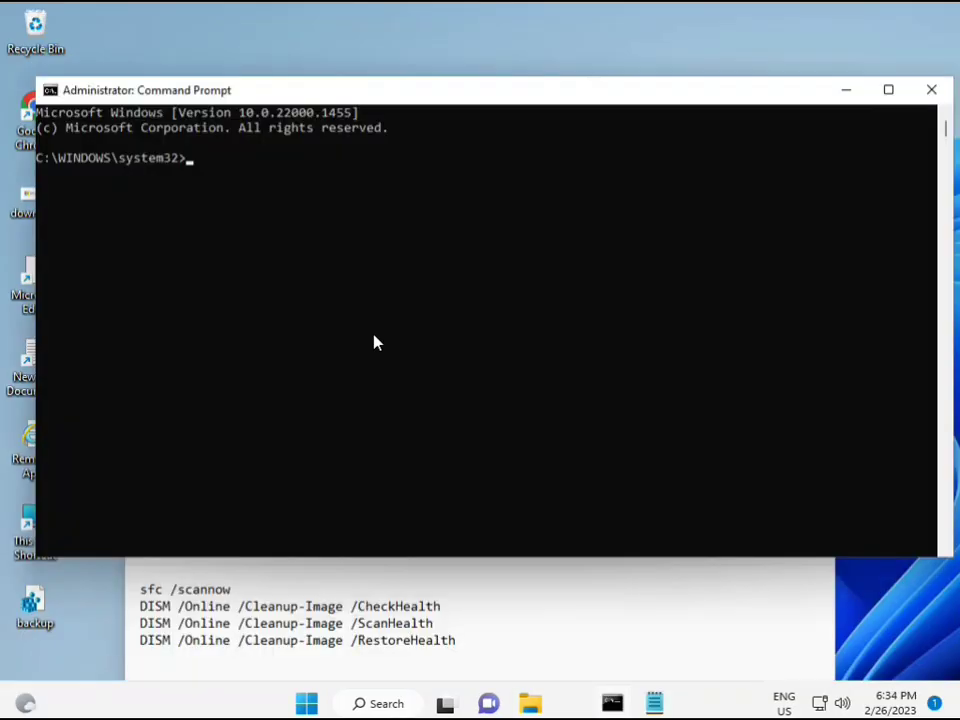
- Scan the protected system files by running sfc /scannow in the elevated Command Prompt
{"action": "left_click", "coordinate": [192, 157]}
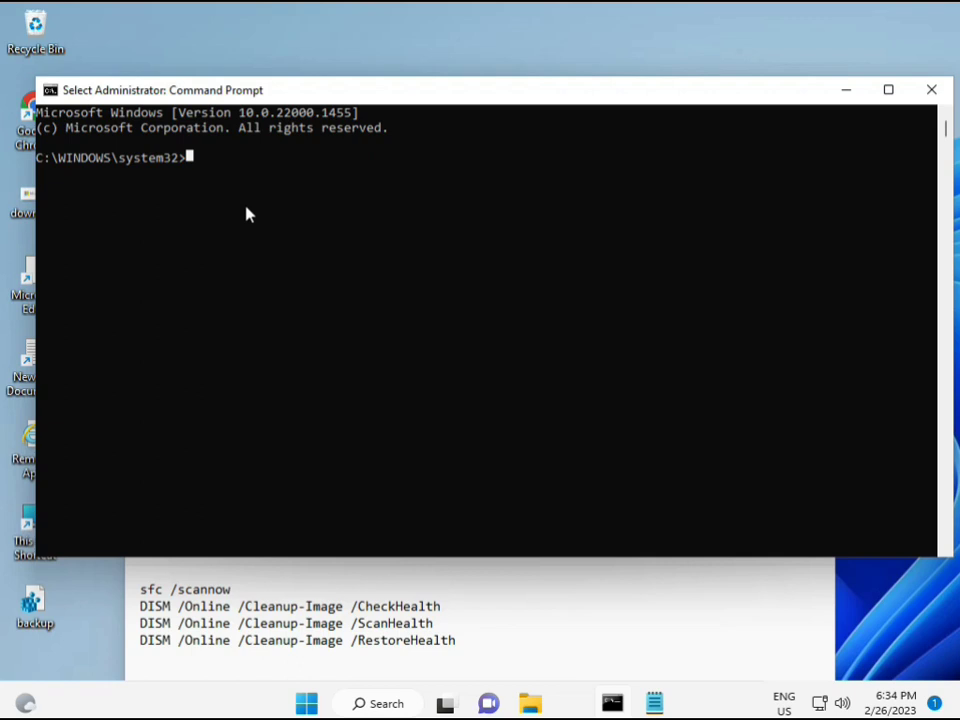
{"action": "type", "text": "sca"}
{"action": "key", "text": "BackSpace"}
{"action": "key", "text": "BackSpace"}
{"action": "key", "text": "BackSpace"}
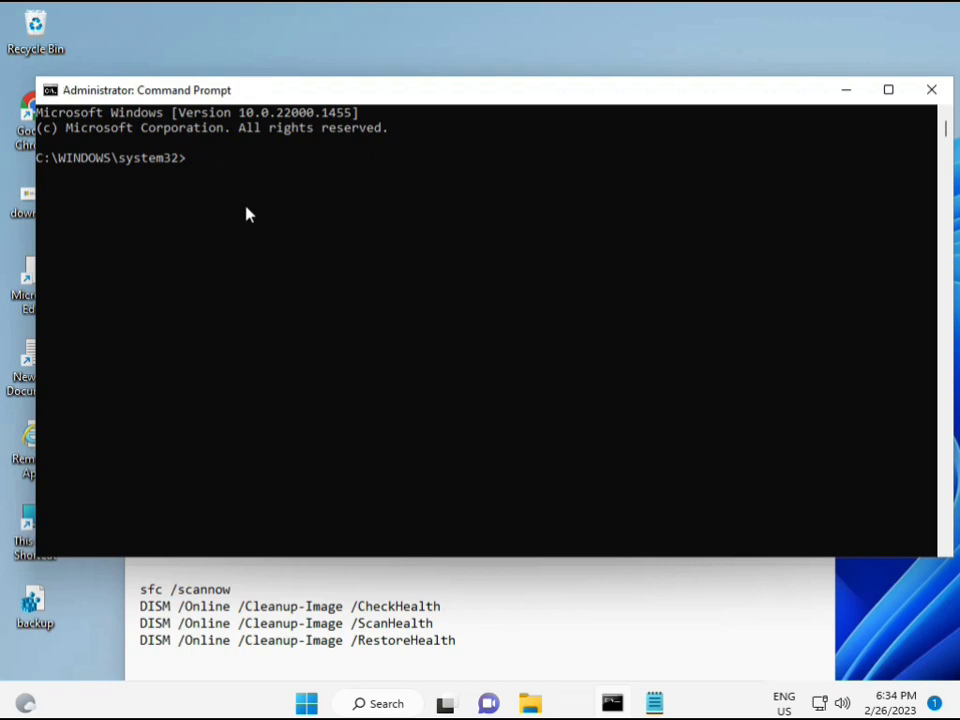
{"action": "type", "text": "sfc /scannow"}
{"action": "key", "text": "Return"}
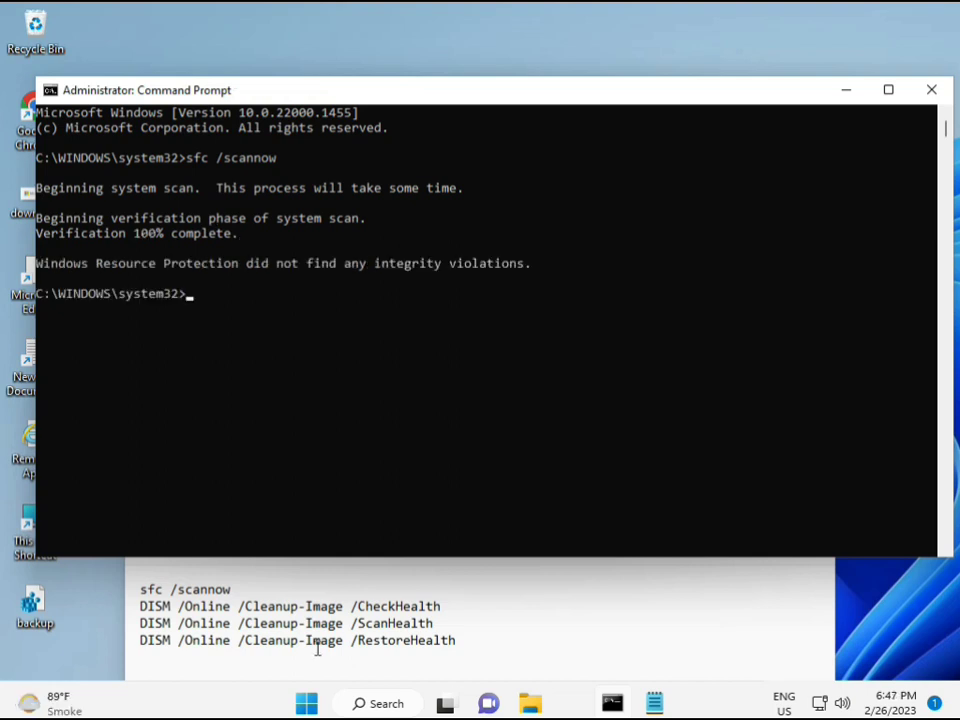
- Copy DISM /Online /Cleanup-Image /CheckHealth from the Notepad document and run it in the elevated Command Prompt
{"action": "left_click", "coordinate": [145, 605]}
{"action": "left_click_drag", "start_coordinate": [141, 606], "coordinate": [450, 609]}
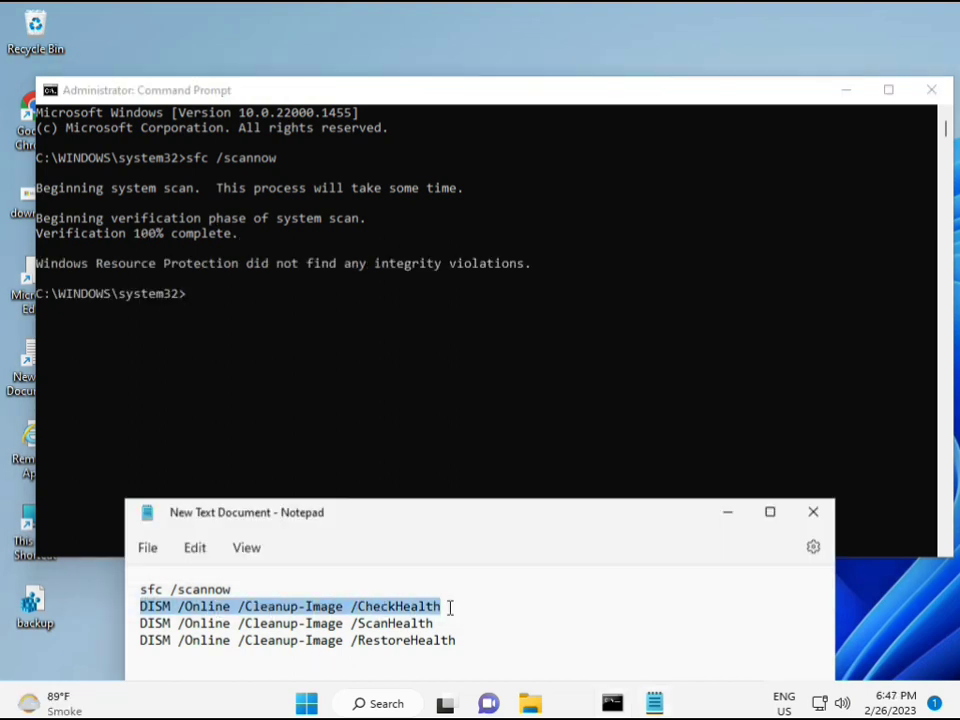
{"action": "right_click", "coordinate": [257, 606]}
{"action": "left_click", "coordinate": [303, 322]}
{"action": "left_click", "coordinate": [195, 303]}
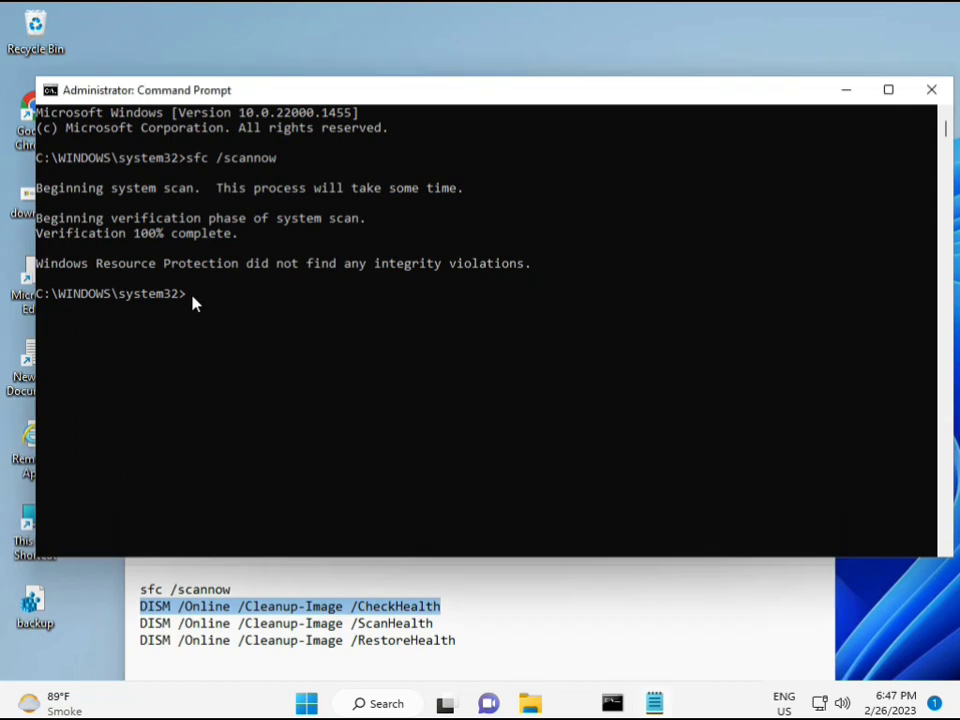
{"action": "right_click", "coordinate": [77, 92]}
{"action": "mouse_move", "coordinate": [163, 234]}
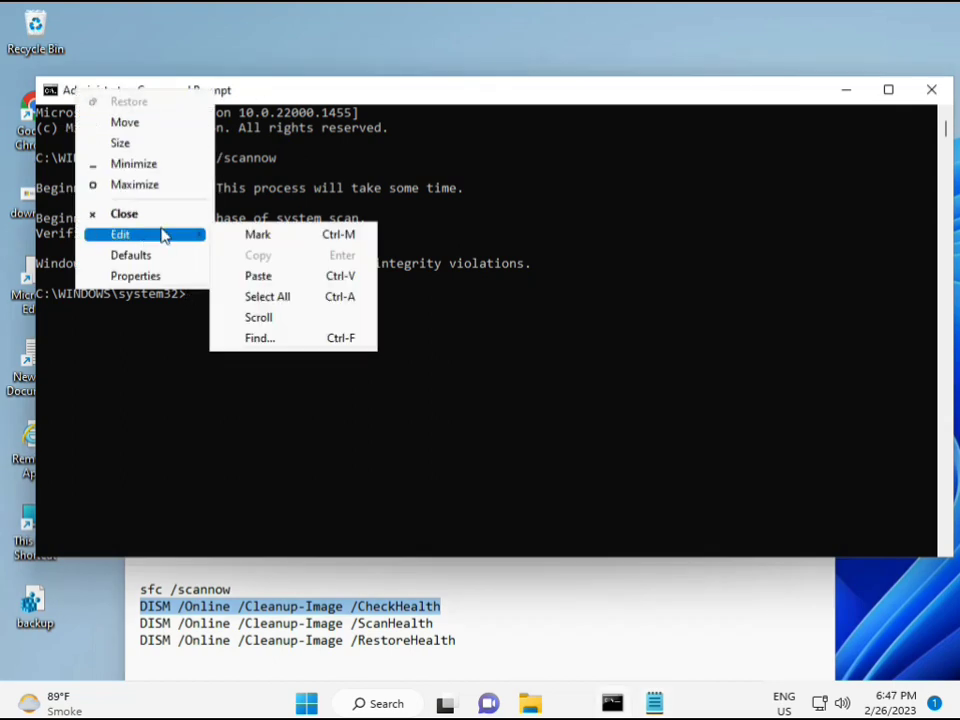
{"action": "left_click", "coordinate": [253, 276]}
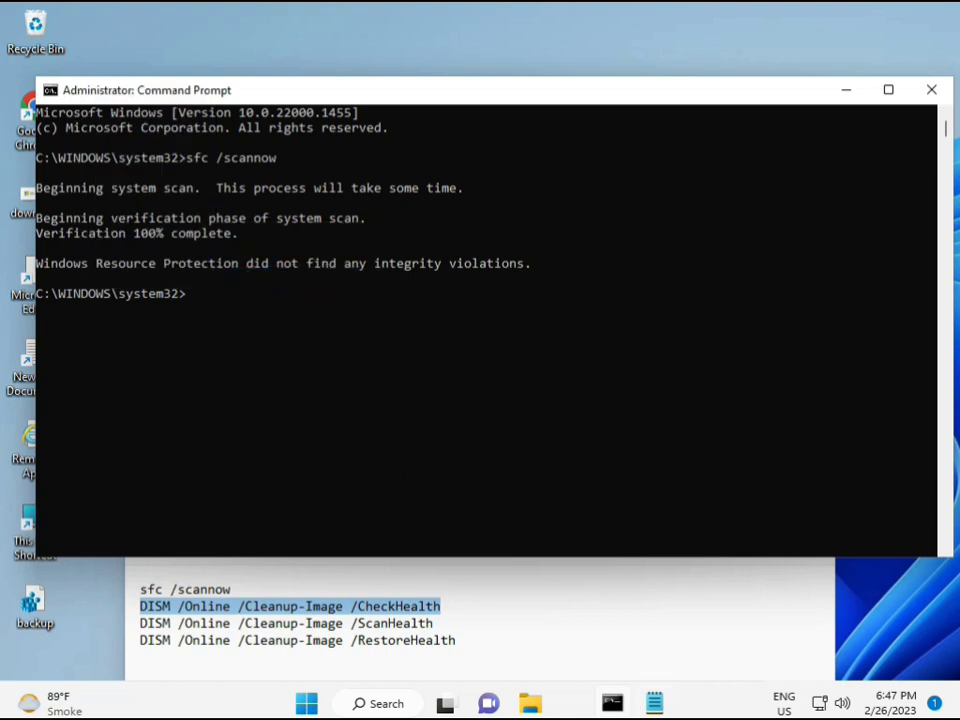
{"action": "left_click", "coordinate": [186, 303]}
{"action": "left_click", "coordinate": [197, 311]}
{"action": "right_click", "coordinate": [198, 316]}
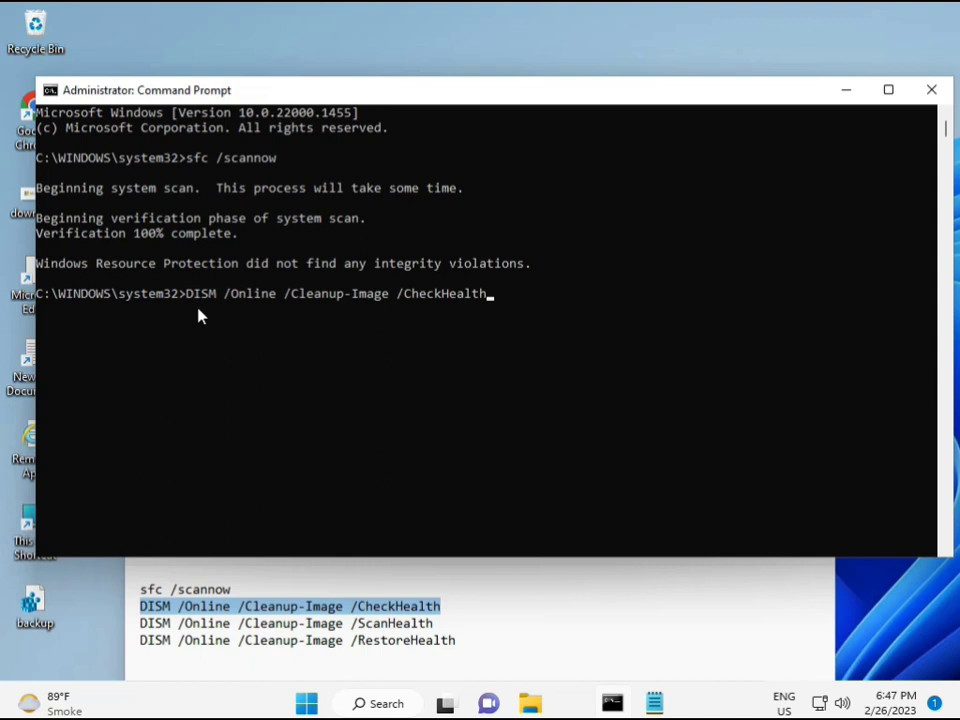
{"action": "key", "text": "Return"}
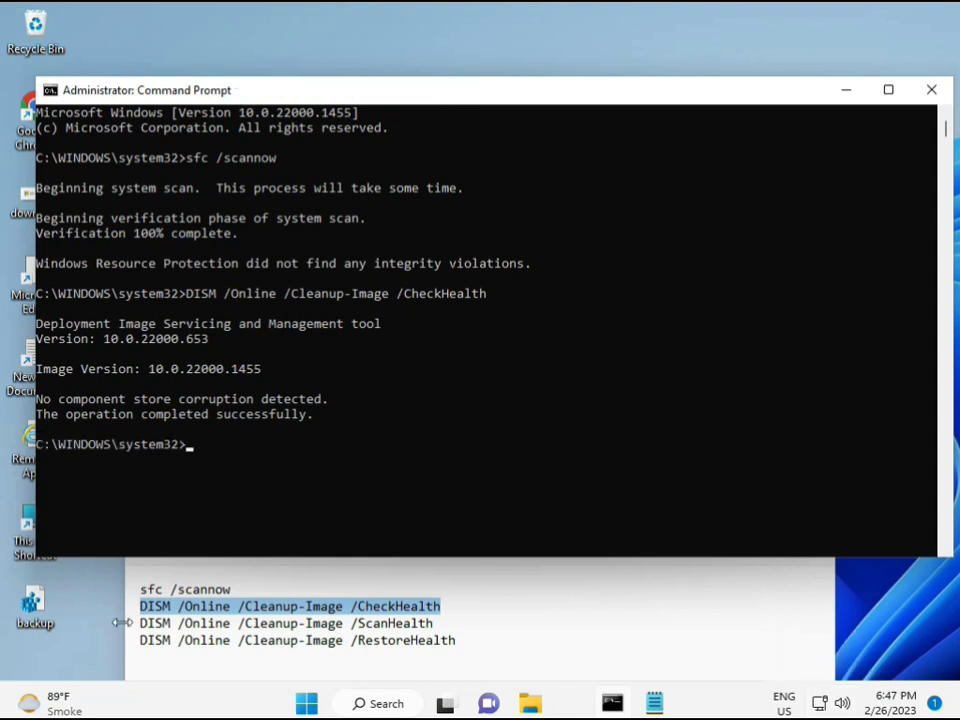
- Copy DISM /Online /Cleanup-Image /ScanHealth from the Notepad document and run it in the elevated Command Prompt
{"action": "left_click_drag", "start_coordinate": [142, 624], "coordinate": [454, 626]}
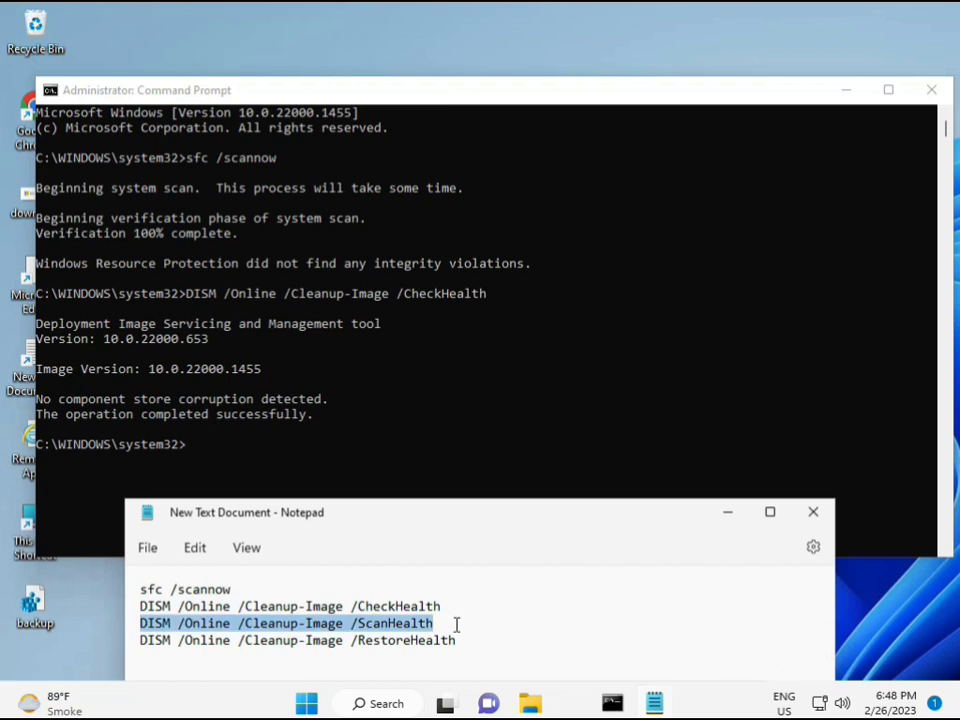
{"action": "right_click", "coordinate": [422, 626]}
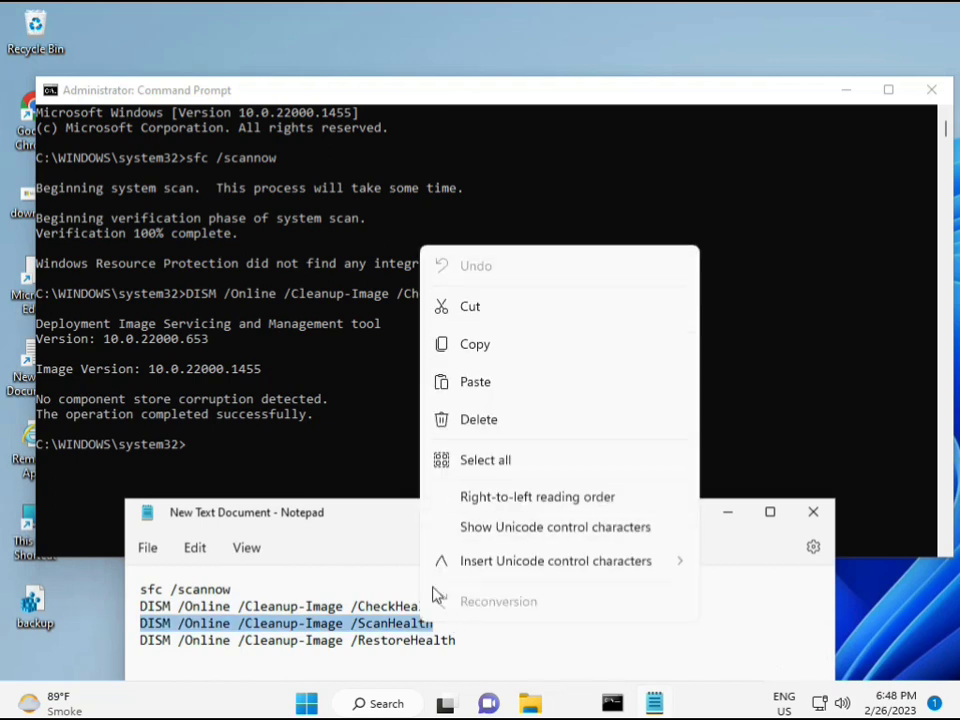
{"action": "left_click", "coordinate": [467, 356]}
{"action": "left_click", "coordinate": [210, 456]}
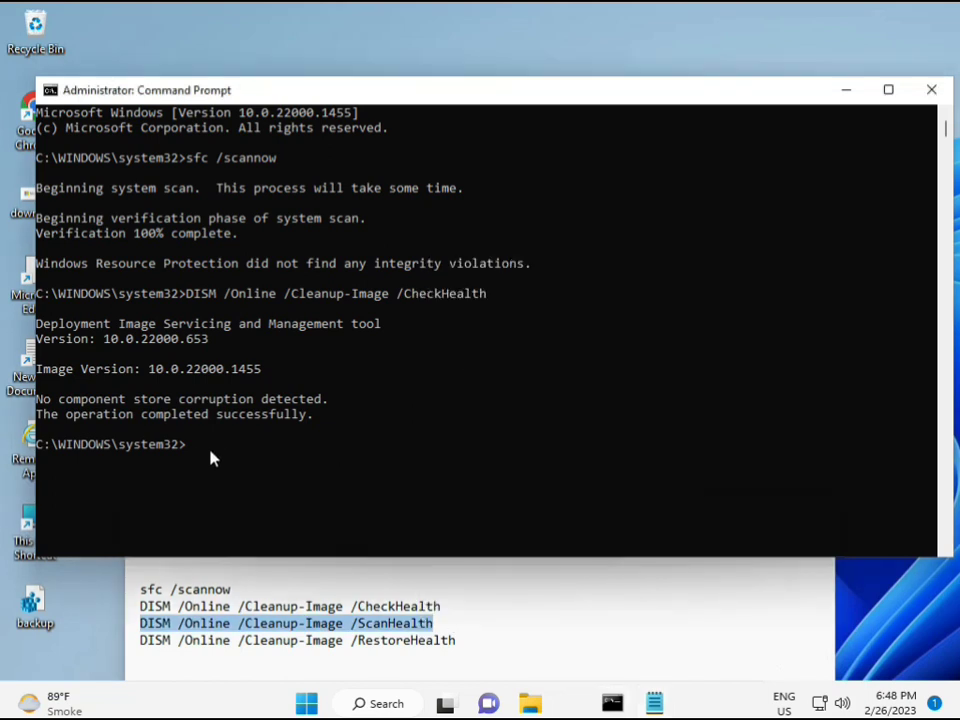
{"action": "left_click", "coordinate": [190, 446]}
{"action": "right_click", "coordinate": [195, 454]}
{"action": "right_click", "coordinate": [195, 454]}
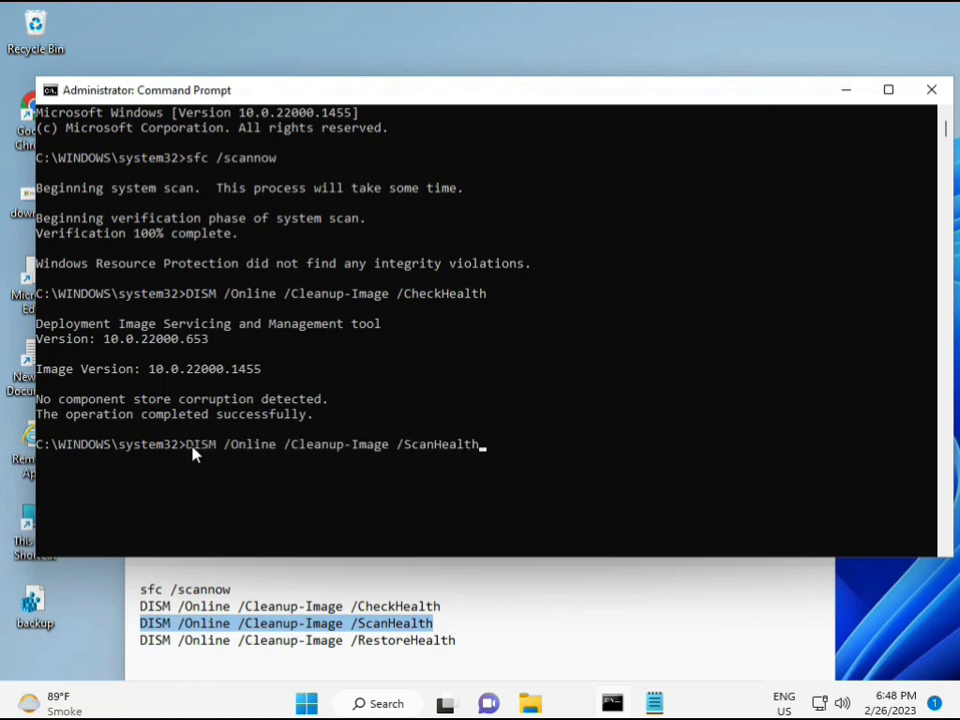
{"action": "key", "text": "Return"}
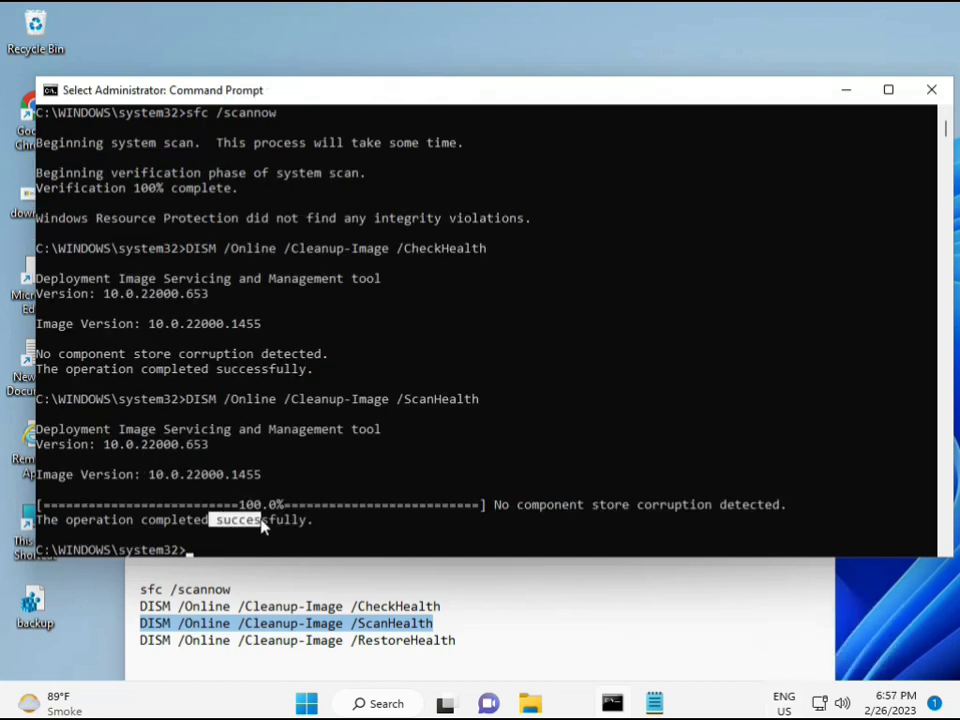
- Copy the DISM /Online /Cleanup-Image /RestoreHealth line from the Notepad document
{"action": "double_click", "coordinate": [261, 521]}
{"action": "left_click", "coordinate": [227, 645]}
{"action": "triple_click", "coordinate": [227, 645]}
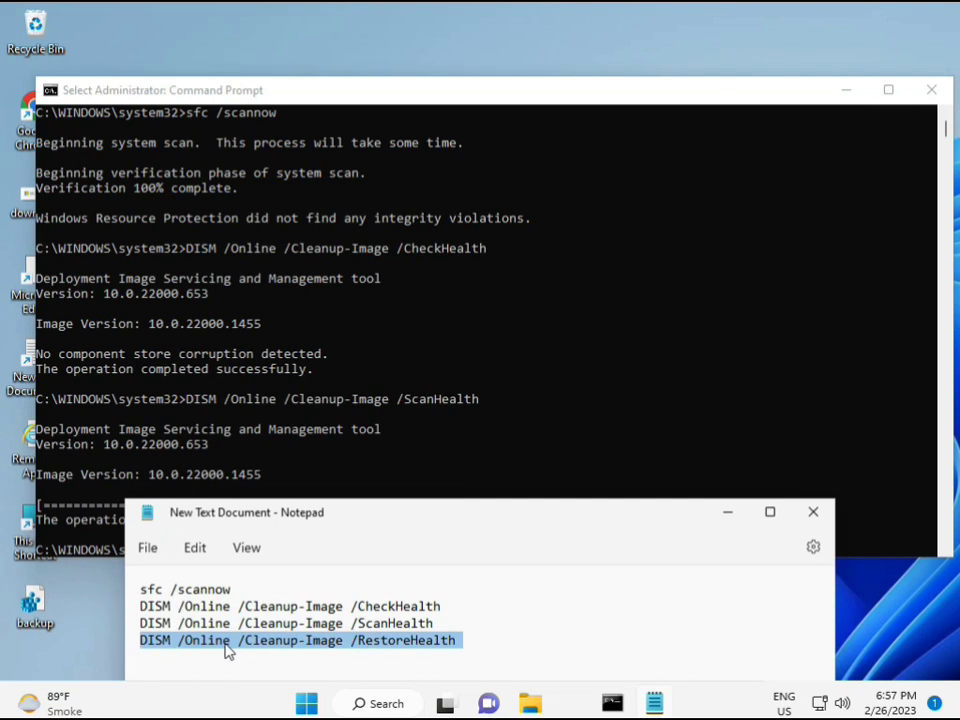
{"action": "right_click", "coordinate": [228, 648]}
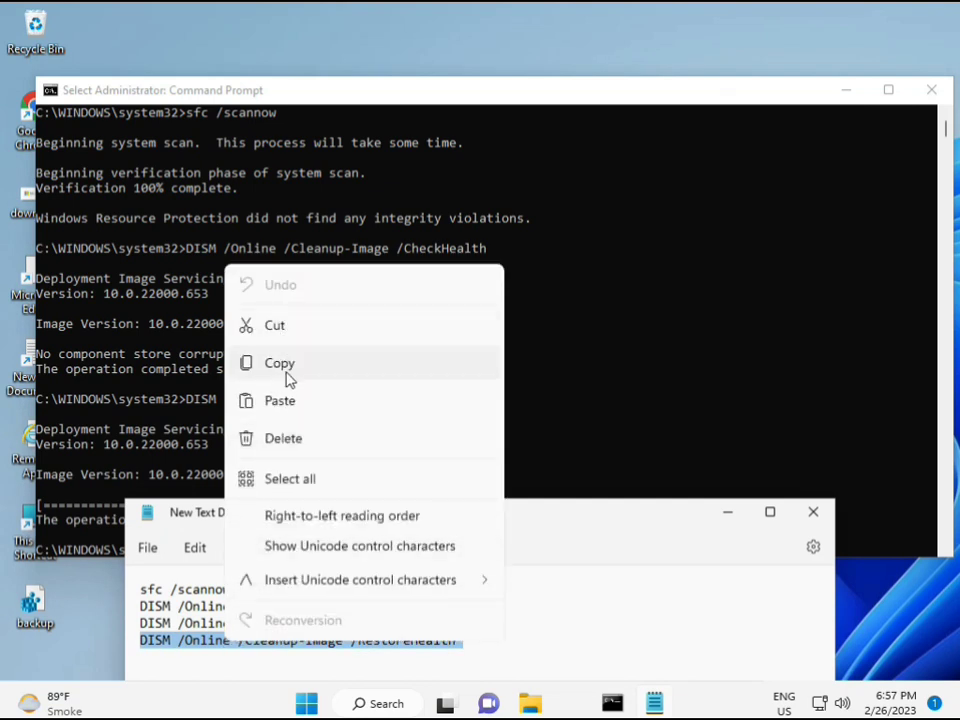
{"action": "left_click", "coordinate": [268, 370]}
- Paste DISM /Online /Cleanup-Image /RestoreHealth at the elevated Command Prompt and run it to repair the Windows image
{"action": "left_click", "coordinate": [266, 489]}
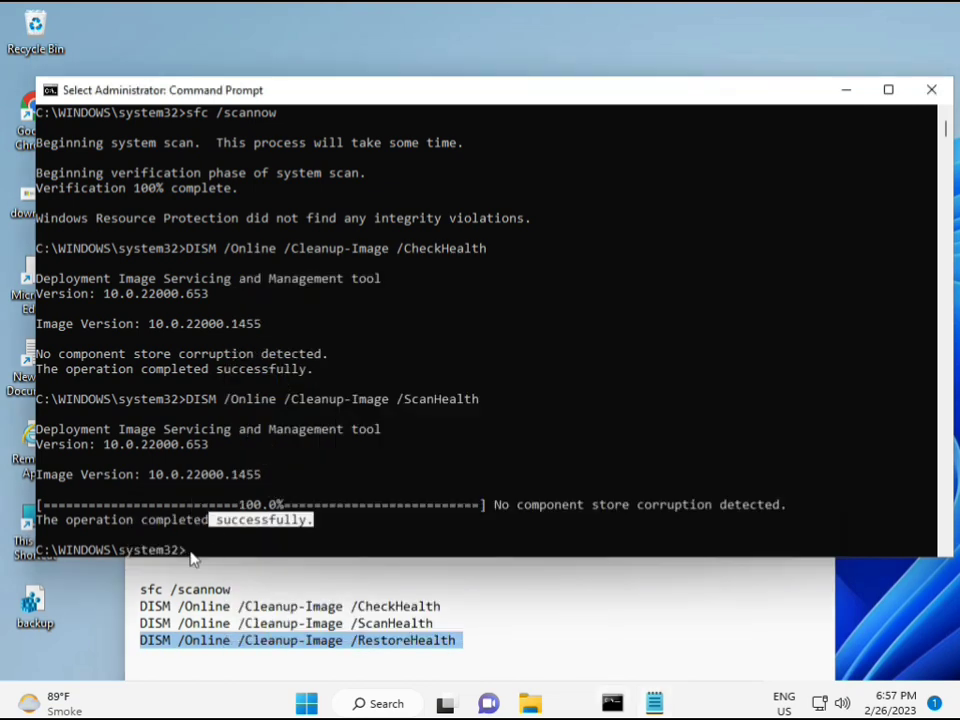
{"action": "left_click", "coordinate": [191, 555]}
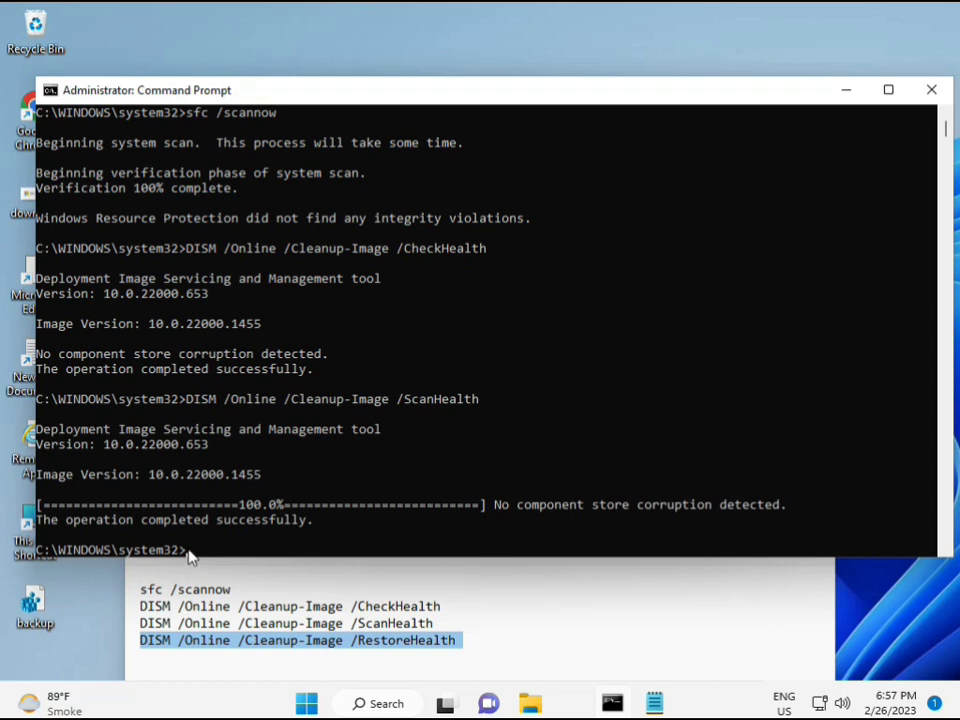
{"action": "left_click", "coordinate": [191, 555]}
{"action": "left_click", "coordinate": [191, 555]}
{"action": "right_click", "coordinate": [191, 555]}
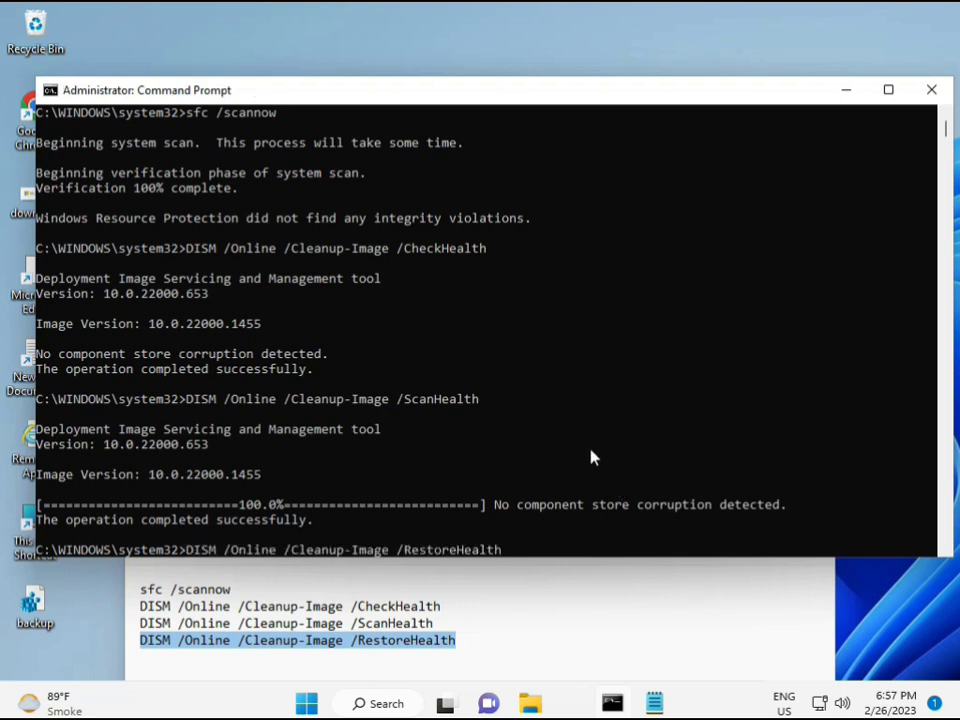
{"action": "scroll", "coordinate": [590, 457], "scroll_direction": "down", "scroll_amount": 9}
{"action": "scroll", "coordinate": [566, 454], "scroll_direction": "up", "scroll_amount": 9}
{"action": "left_click_drag", "start_coordinate": [949, 137], "coordinate": [949, 130]}
{"action": "left_click", "coordinate": [192, 282]}
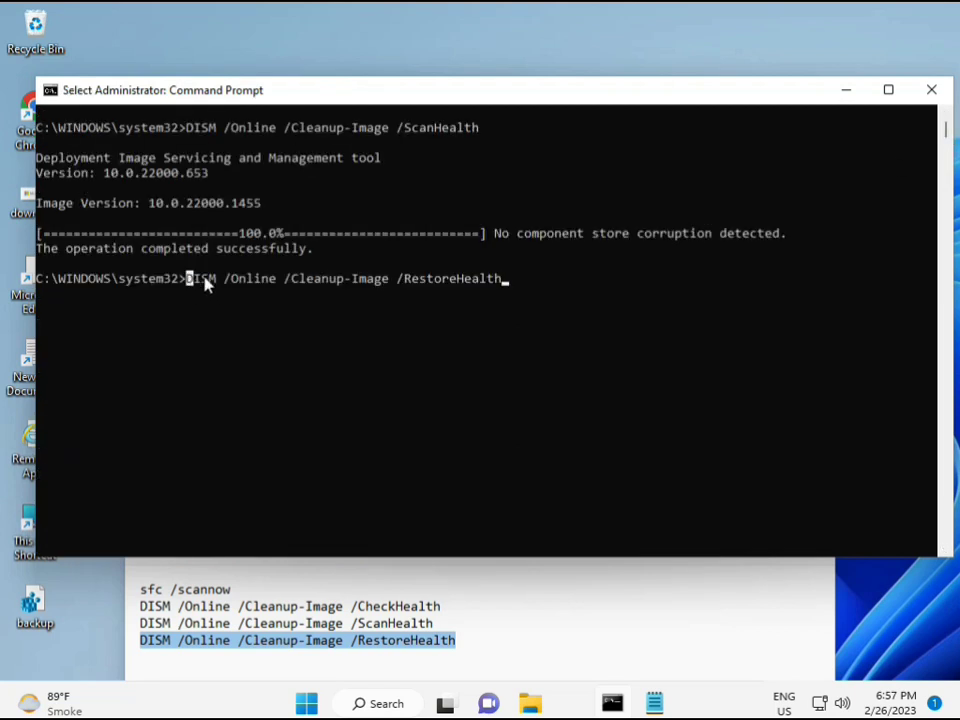
{"action": "key", "text": "Escape"}
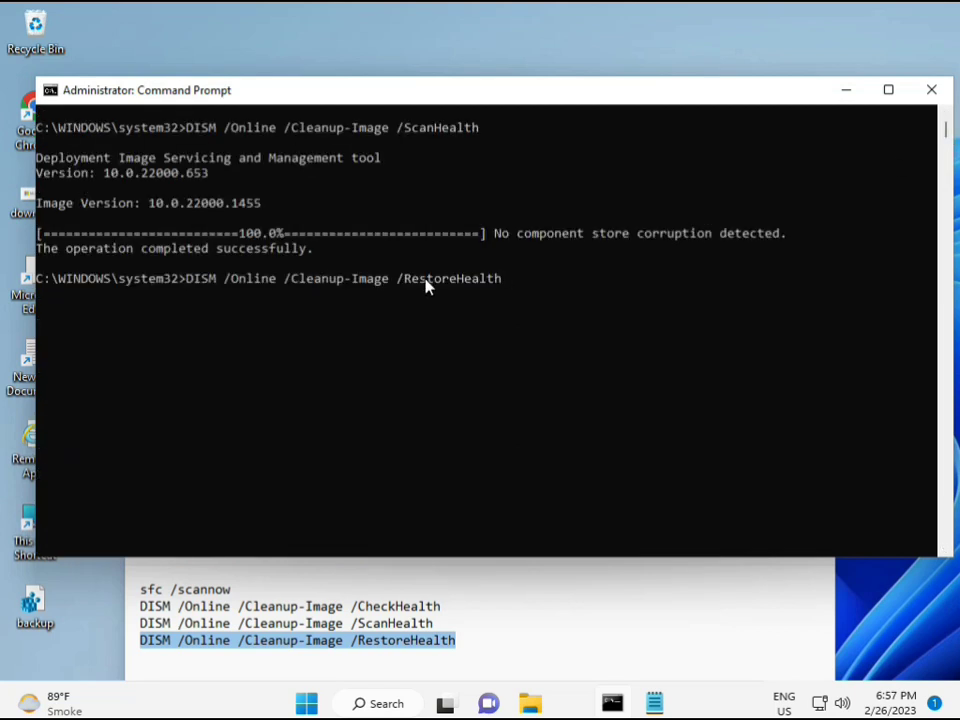
{"action": "key", "text": "Return"}
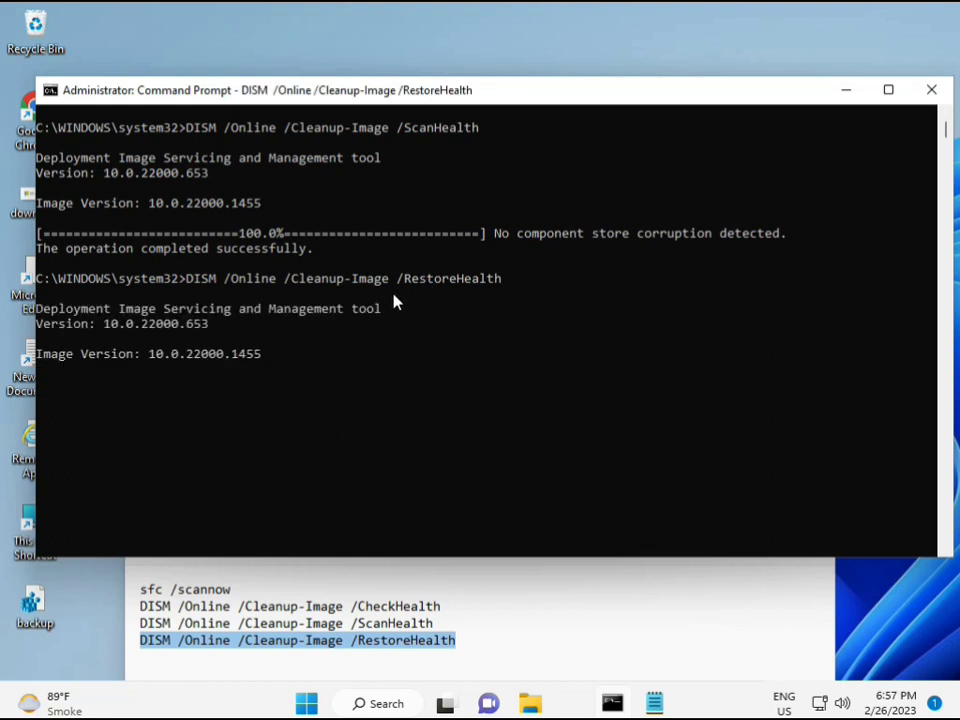